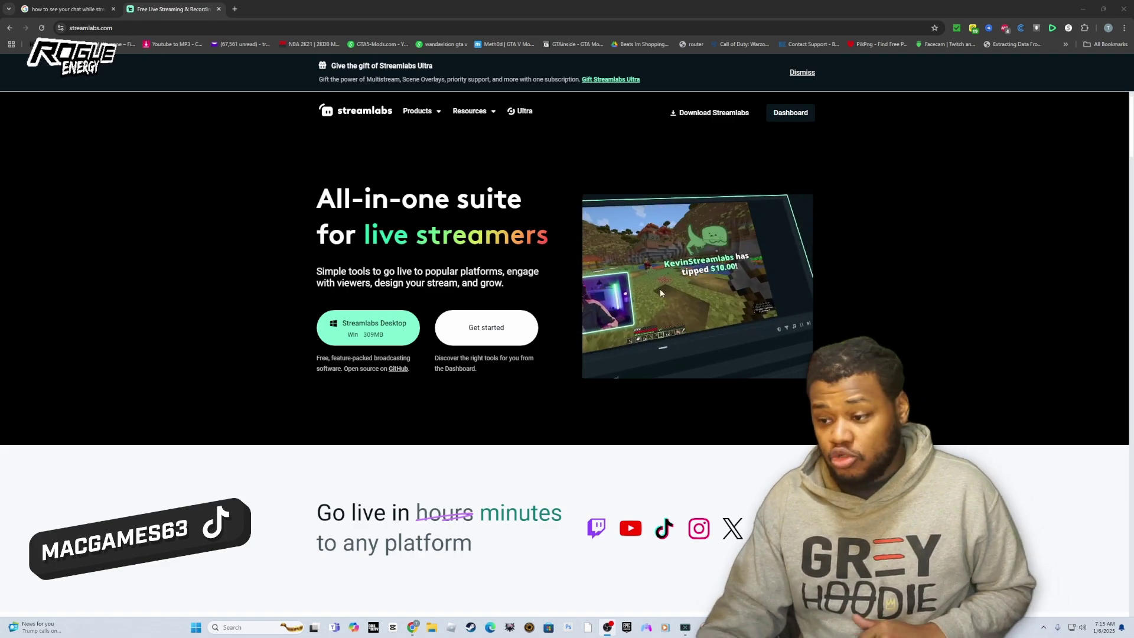
- Open the Chat Box widget from the Streamlabs dashboard and review its platform, style, message and font settings
left_click(790, 113)
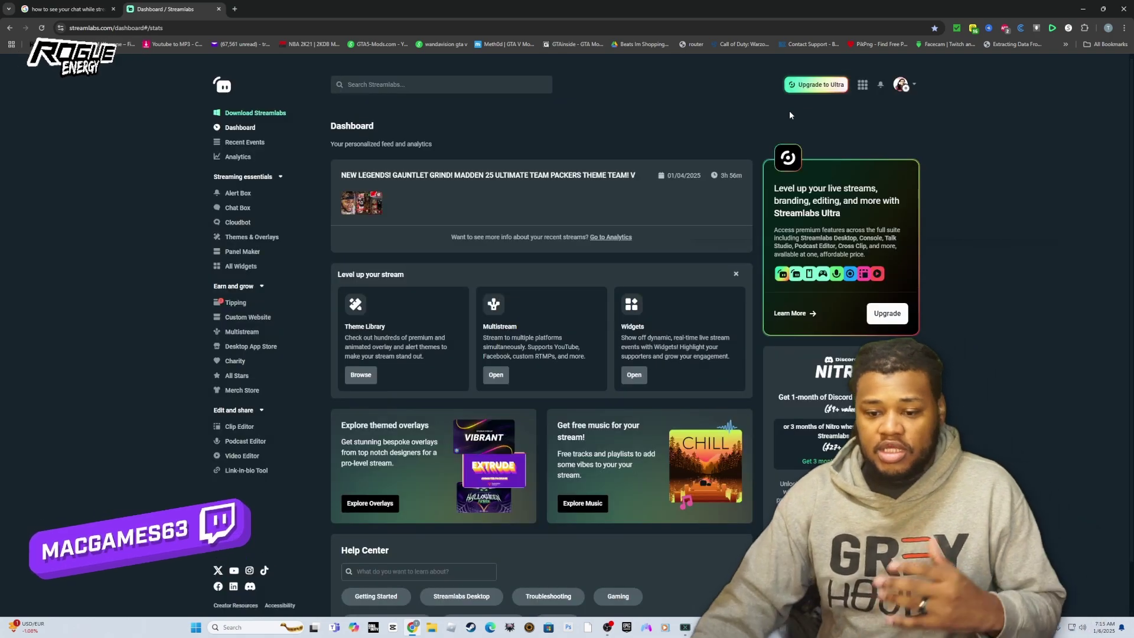
left_click(238, 208)
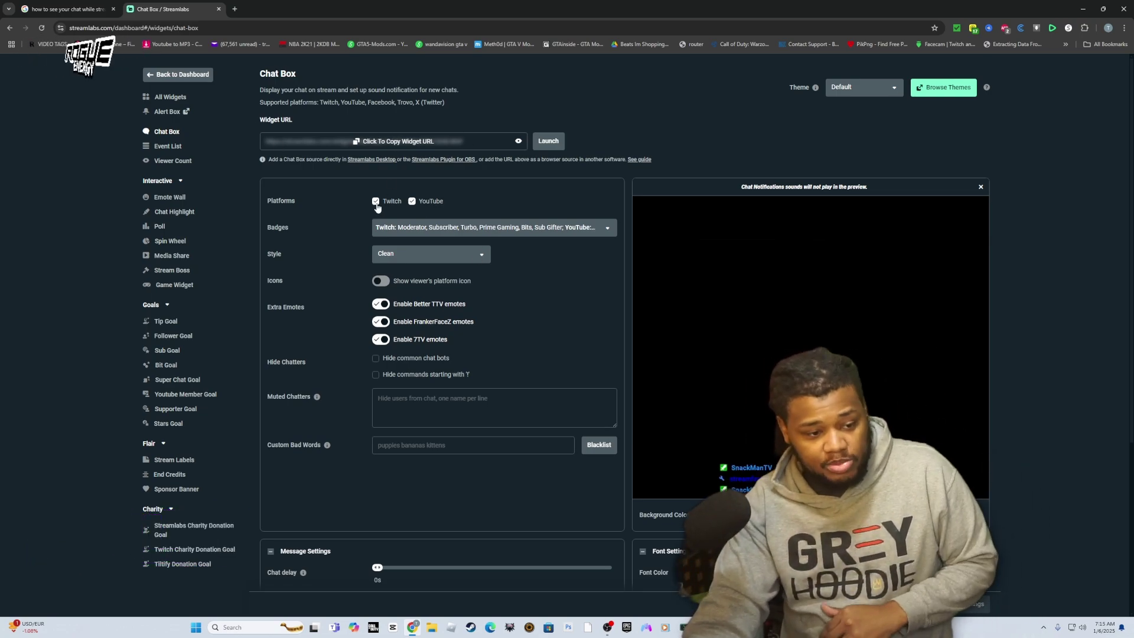
scroll(650, 256, "down", 4)
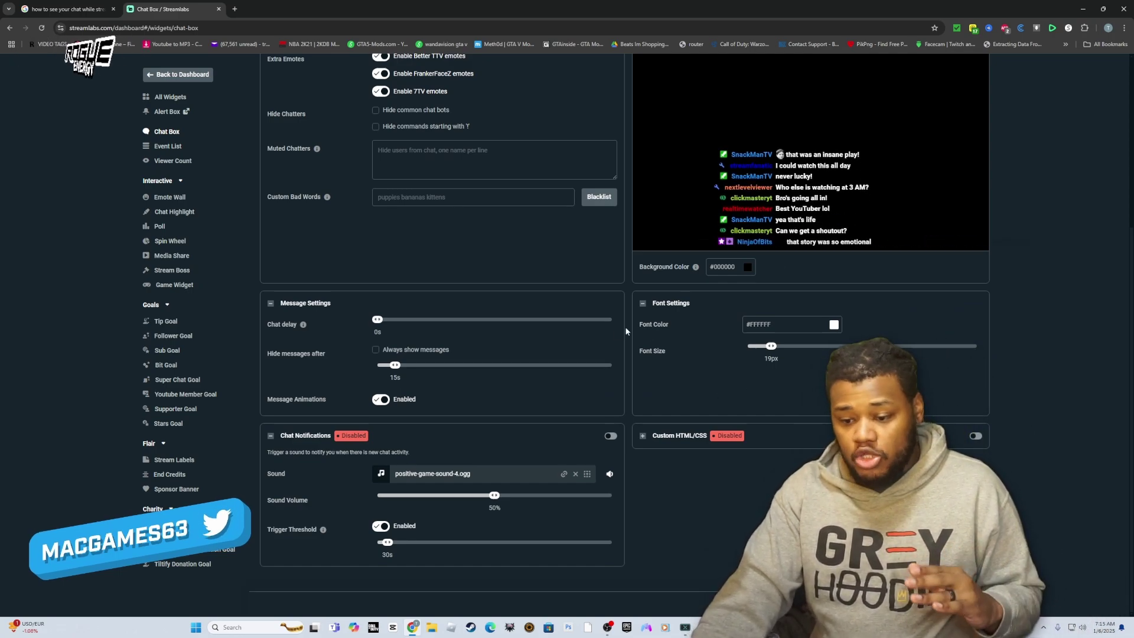
scroll(615, 334, "up", 4)
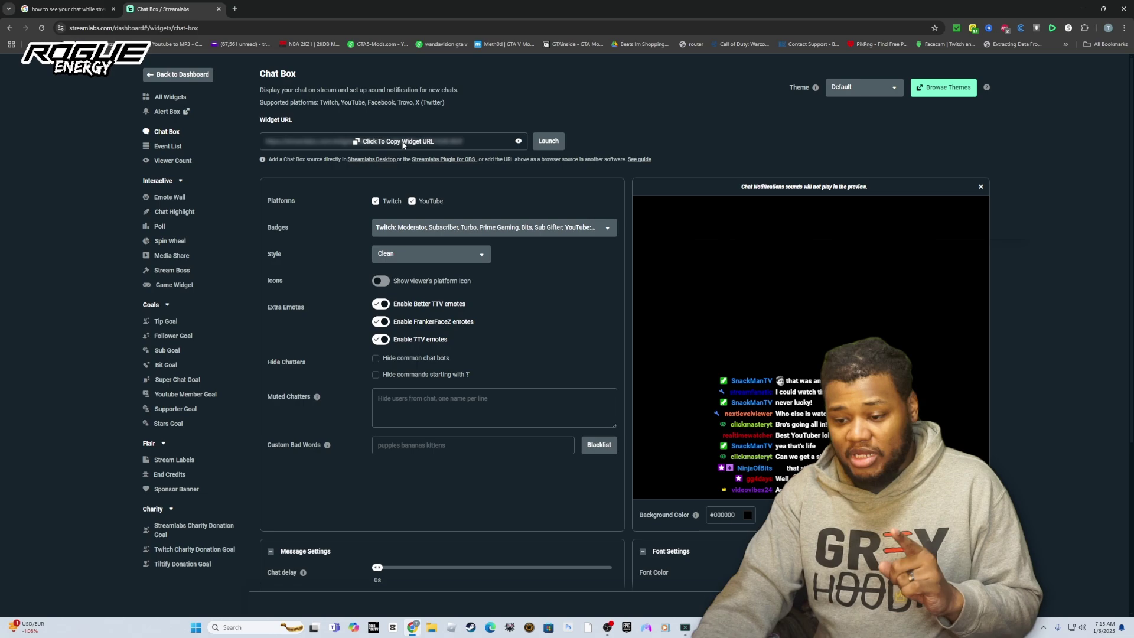
scroll(707, 259, "down", 2)
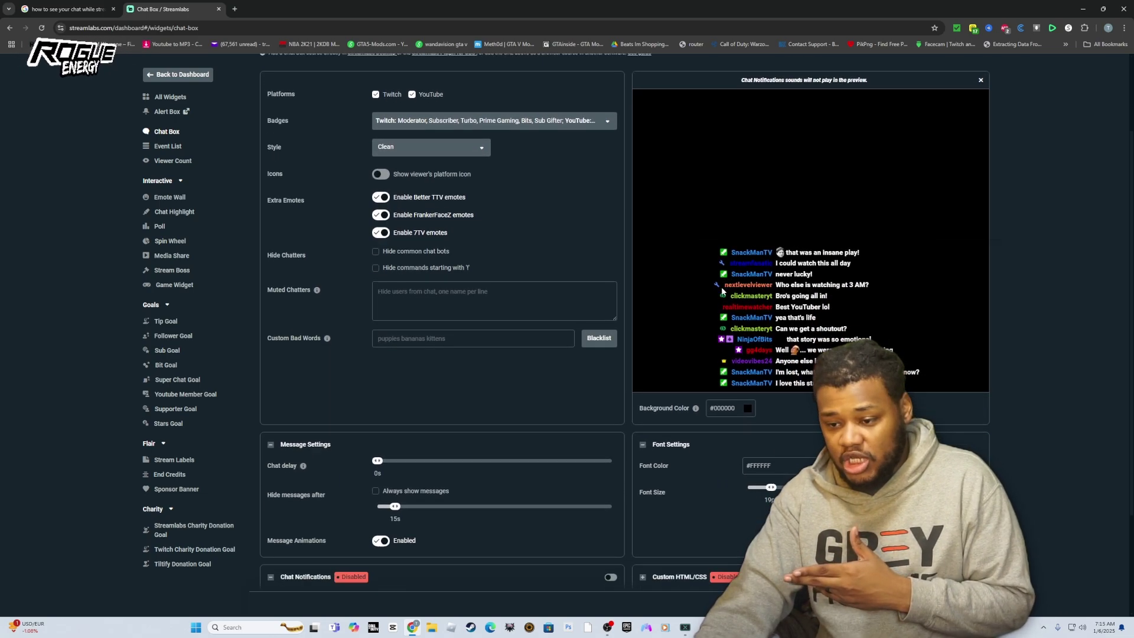
scroll(721, 286, "down", 1)
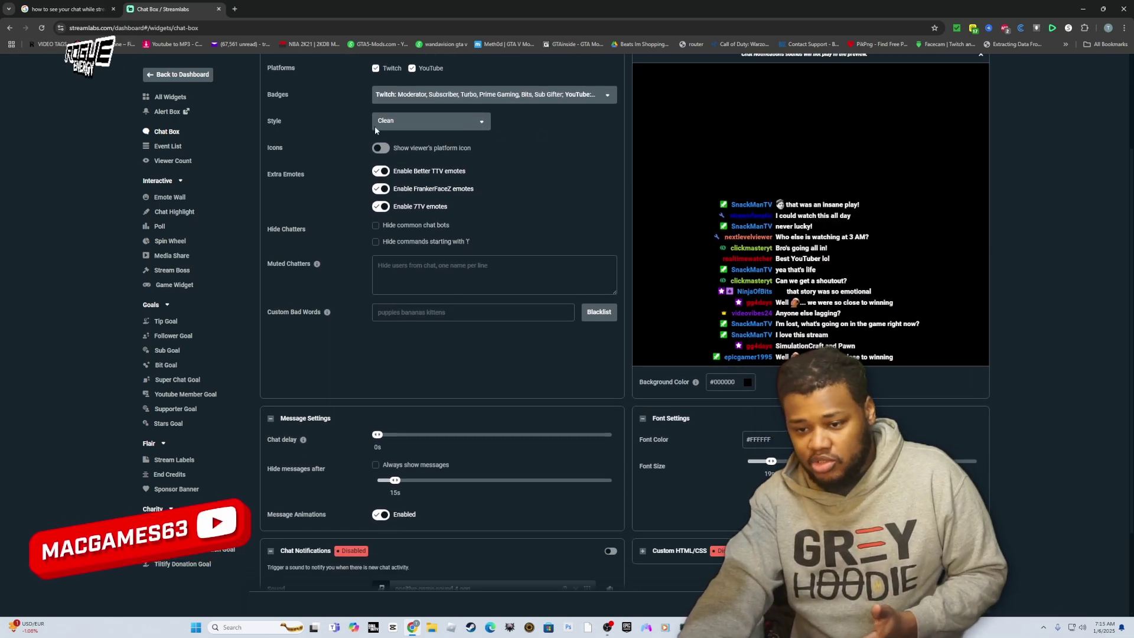
- Try the Chunky style for the chat box and return the style to Clean
left_click(431, 121)
left_click(399, 159)
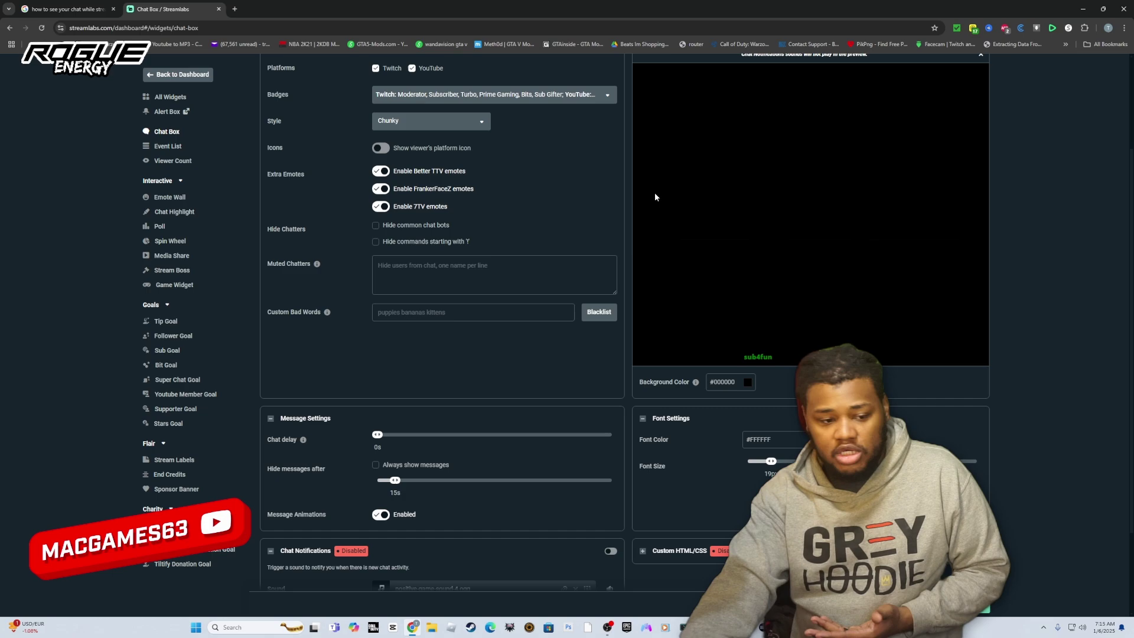
left_click(417, 122)
left_click(425, 192)
- Enable showing the viewer's platform icon in the chat box and save the widget settings
scroll(542, 323, "up", 1)
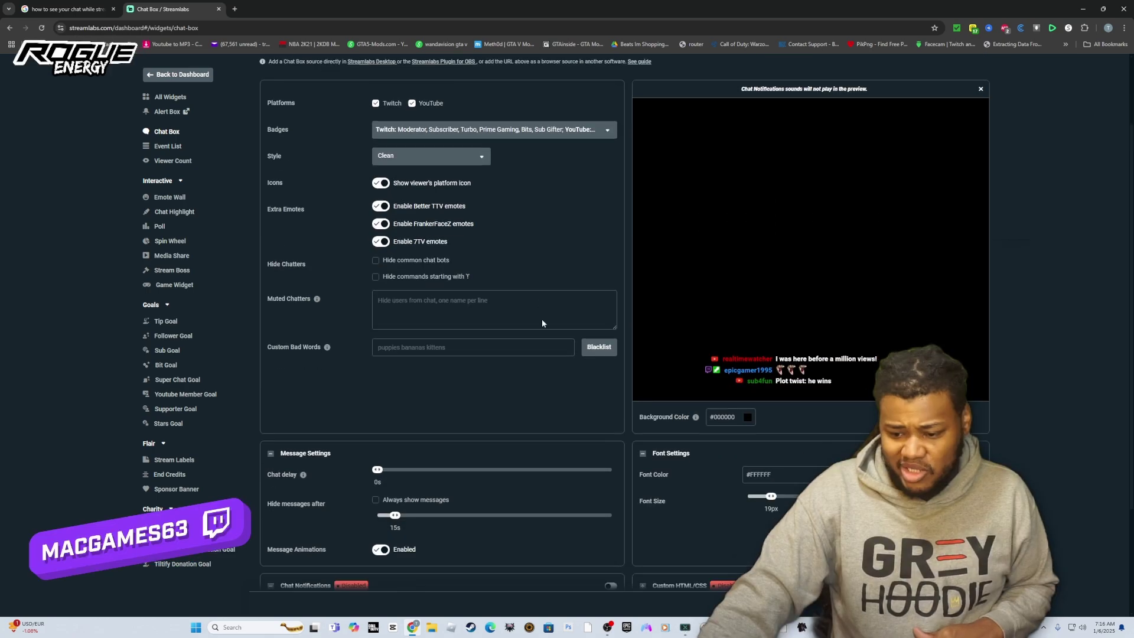
scroll(542, 323, "down", 2)
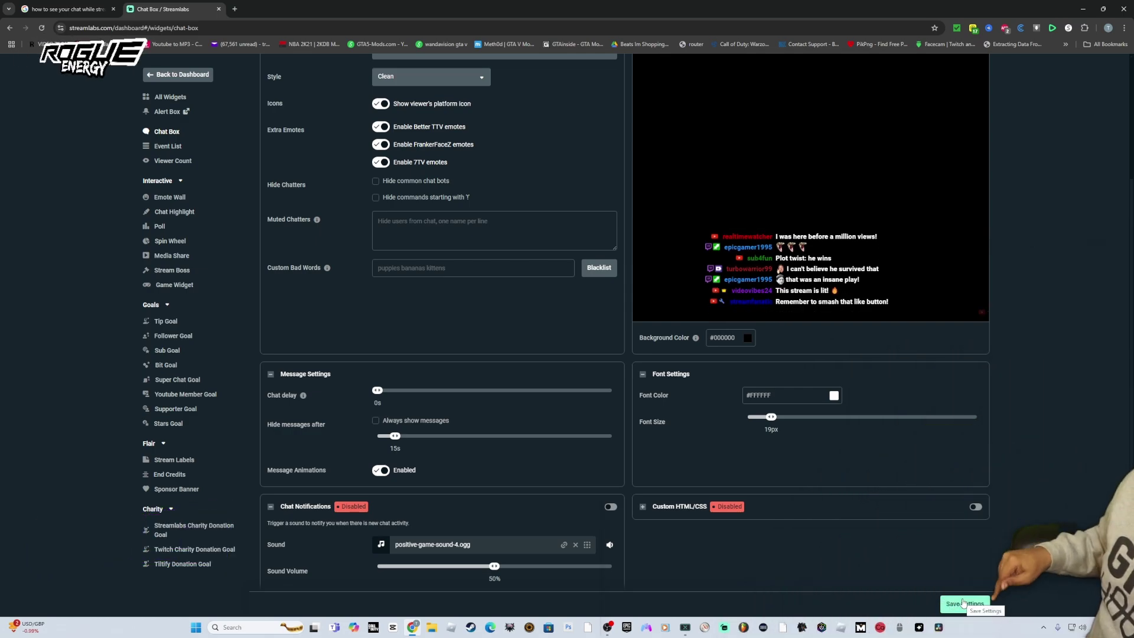
left_click(953, 603)
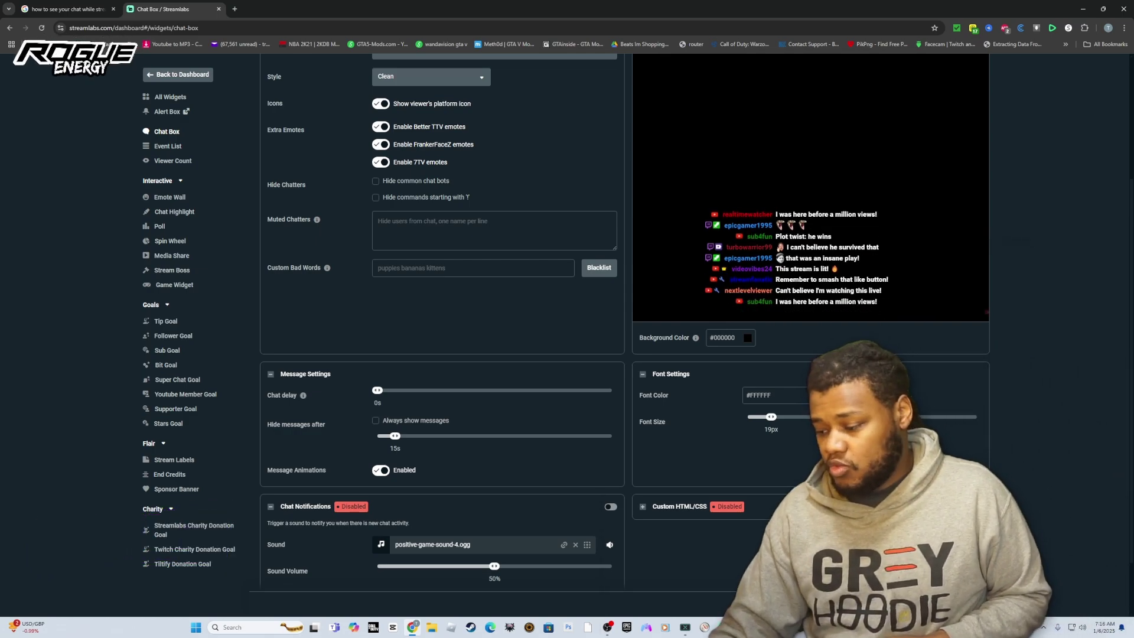
- Copy the chat box widget URL, and bring the OBS window onto this screen and maximize it
scroll(623, 364, "up", 3)
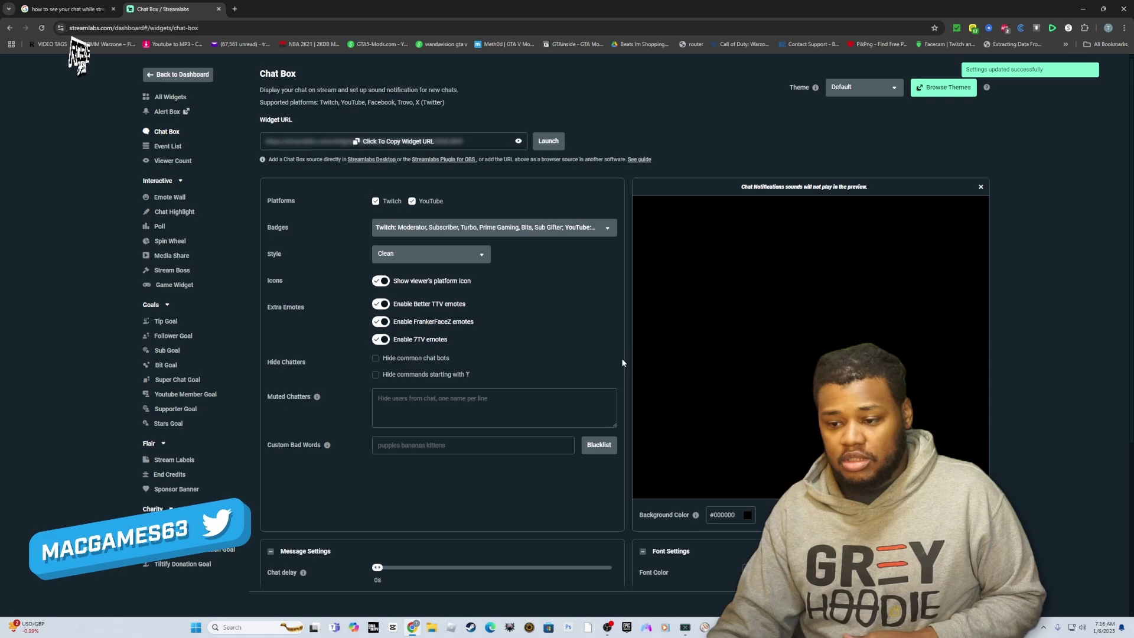
left_click(366, 144)
left_click(590, 361)
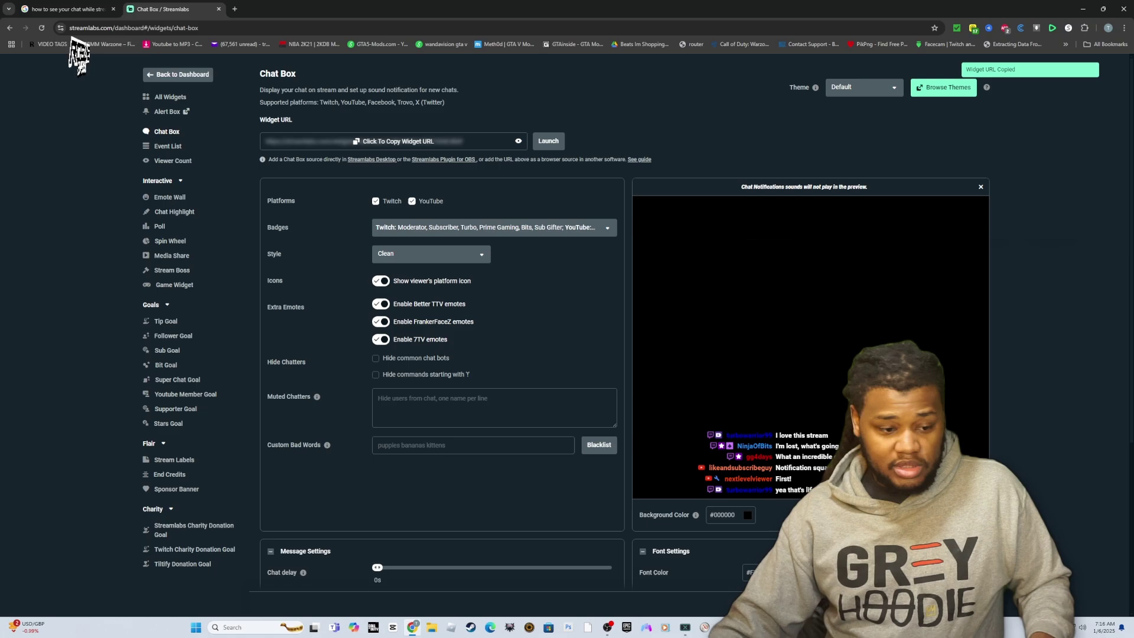
left_click_drag(0, 112, 606, 92)
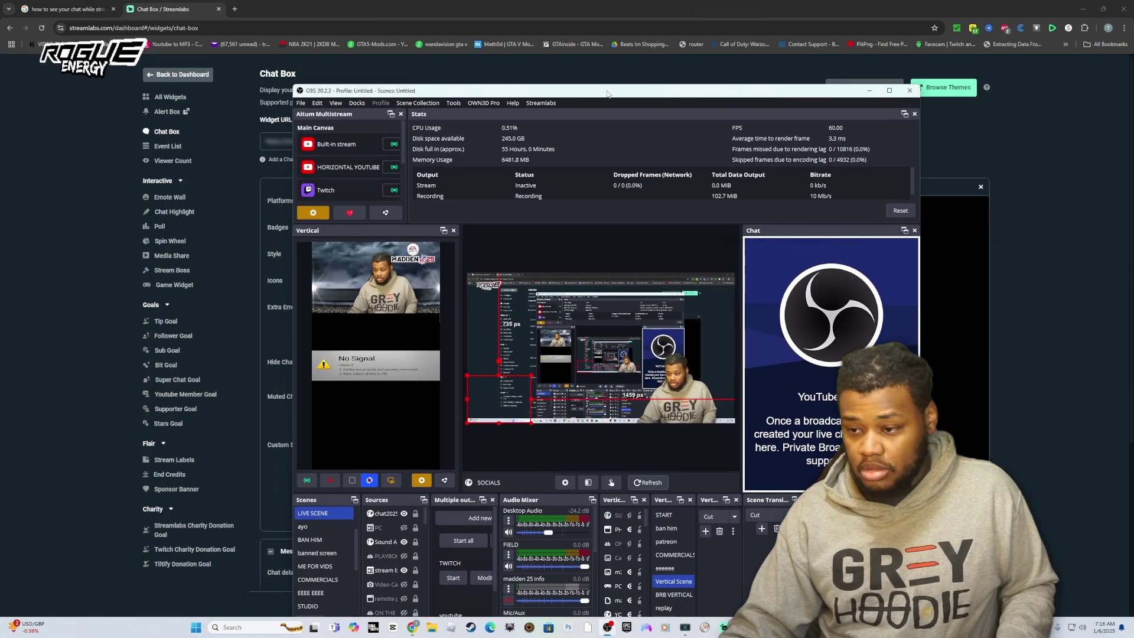
double_click(606, 92)
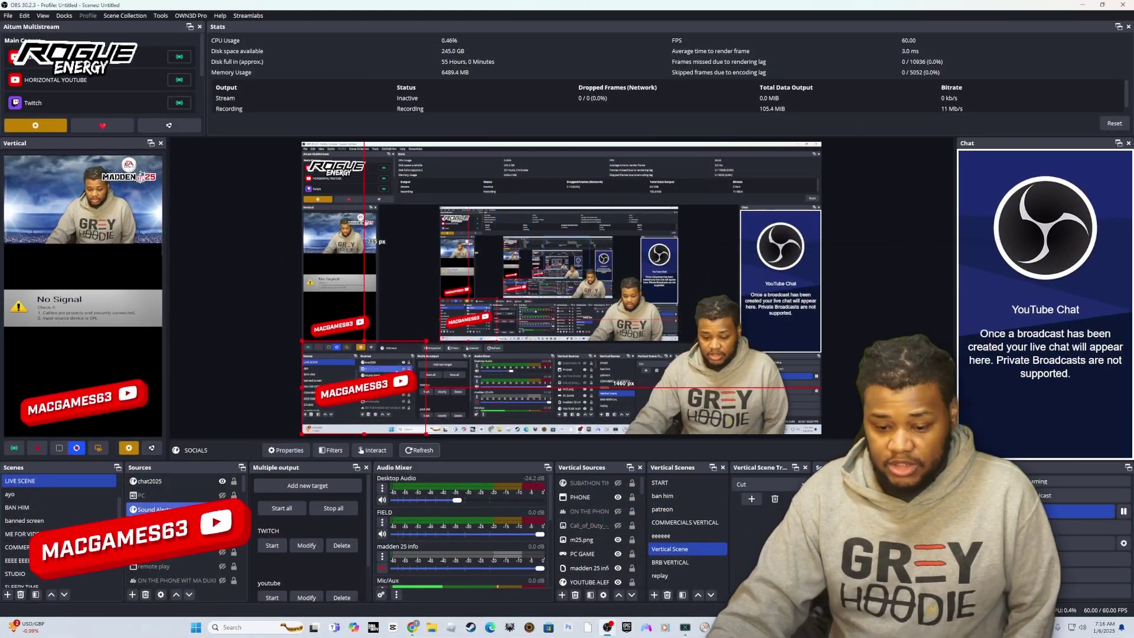
- Add a new Browser source named chatvideo2025 to the LIVE SCENE sources
left_click(162, 581)
left_click(132, 595)
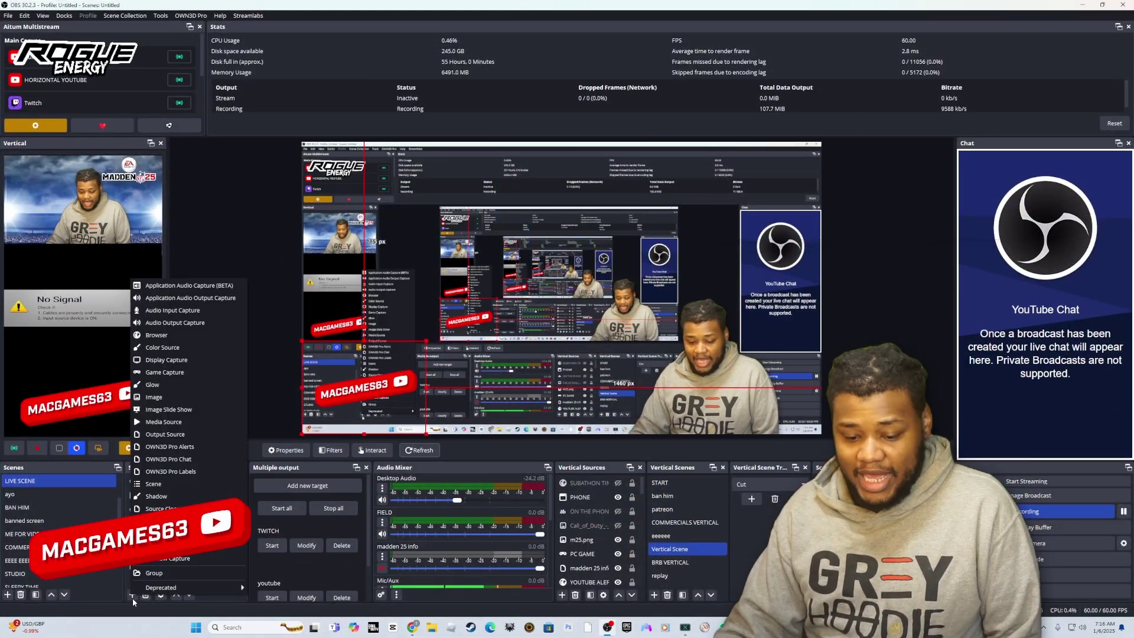
left_click(164, 336)
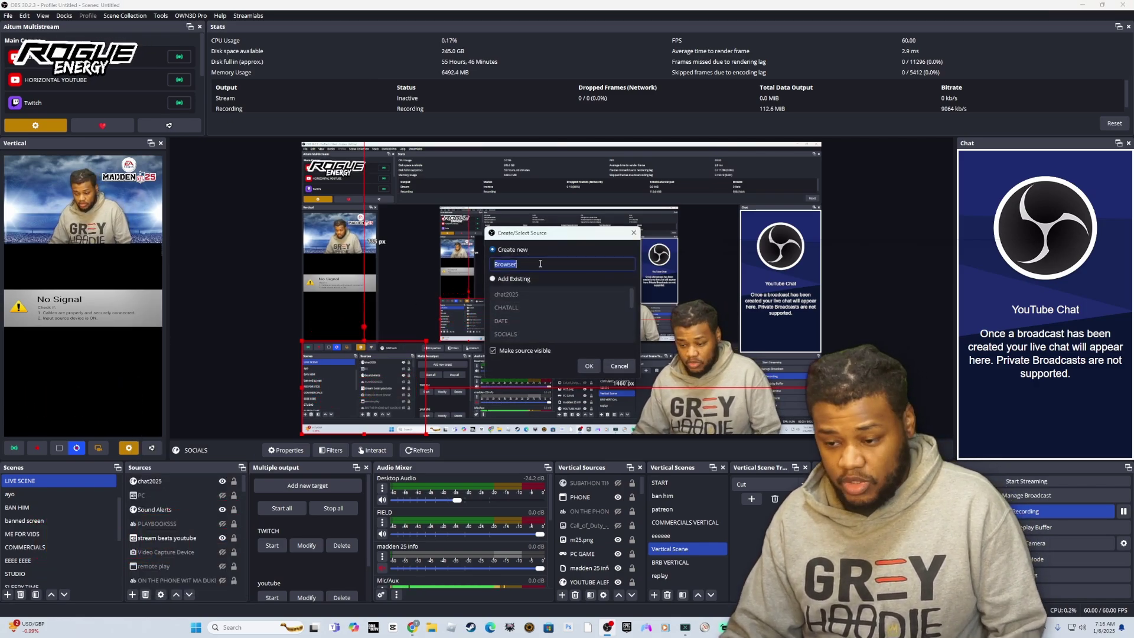
type("cha")
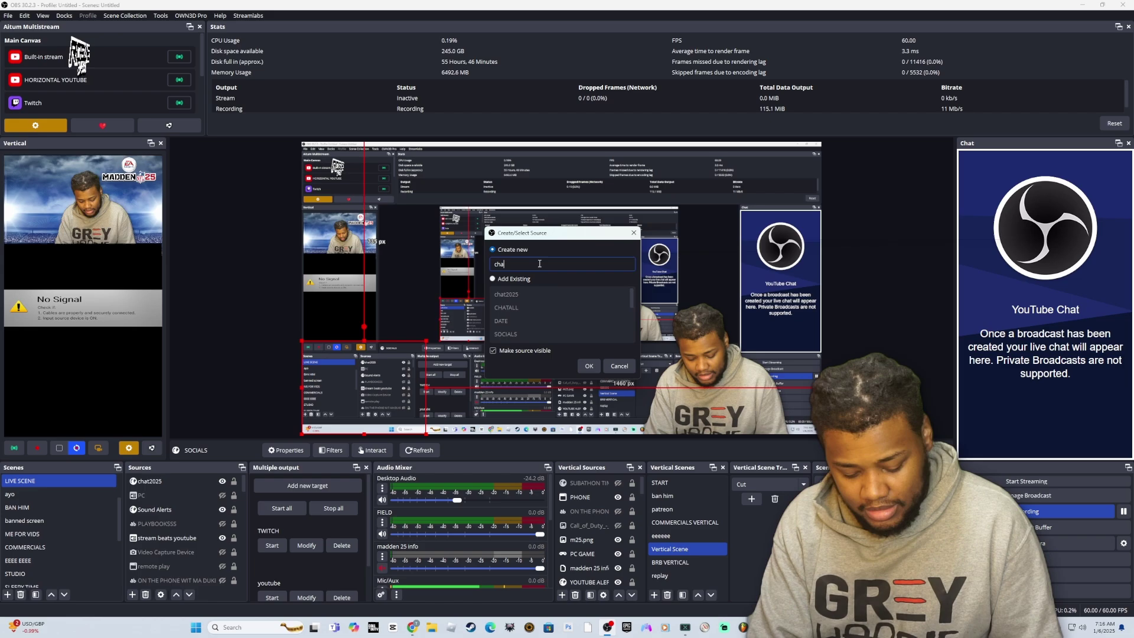
type("tvid")
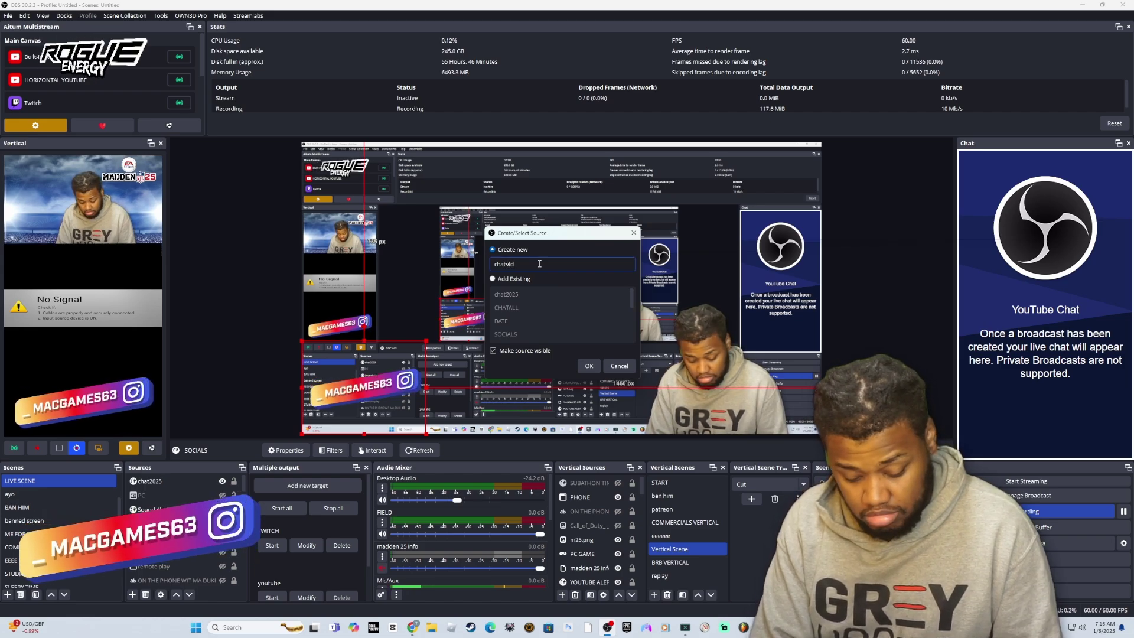
type("eo2025")
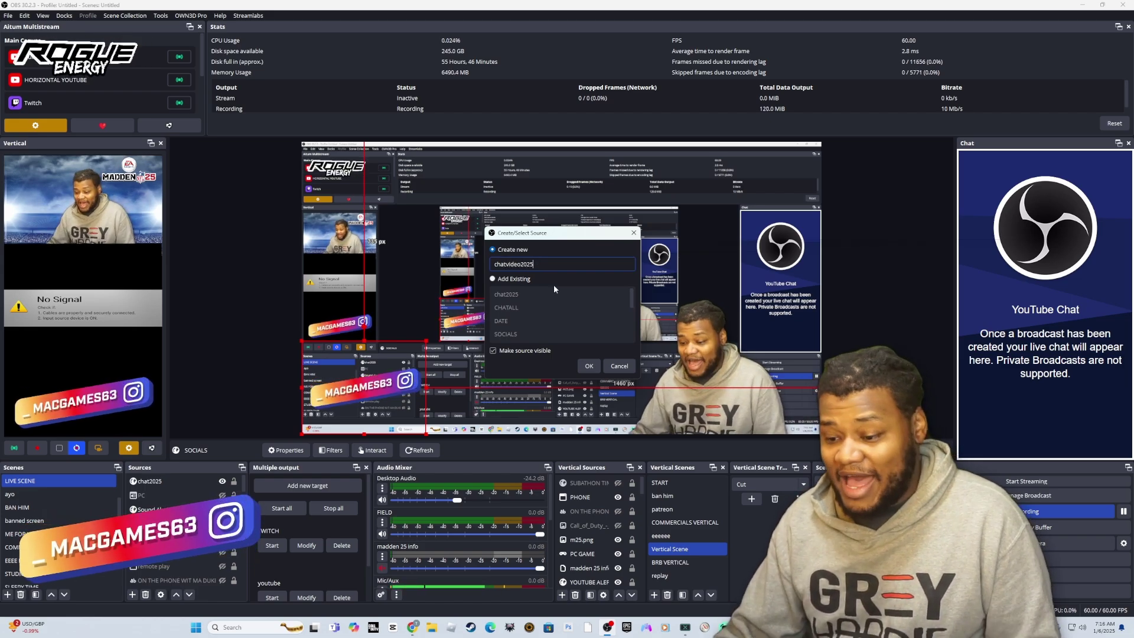
left_click(591, 367)
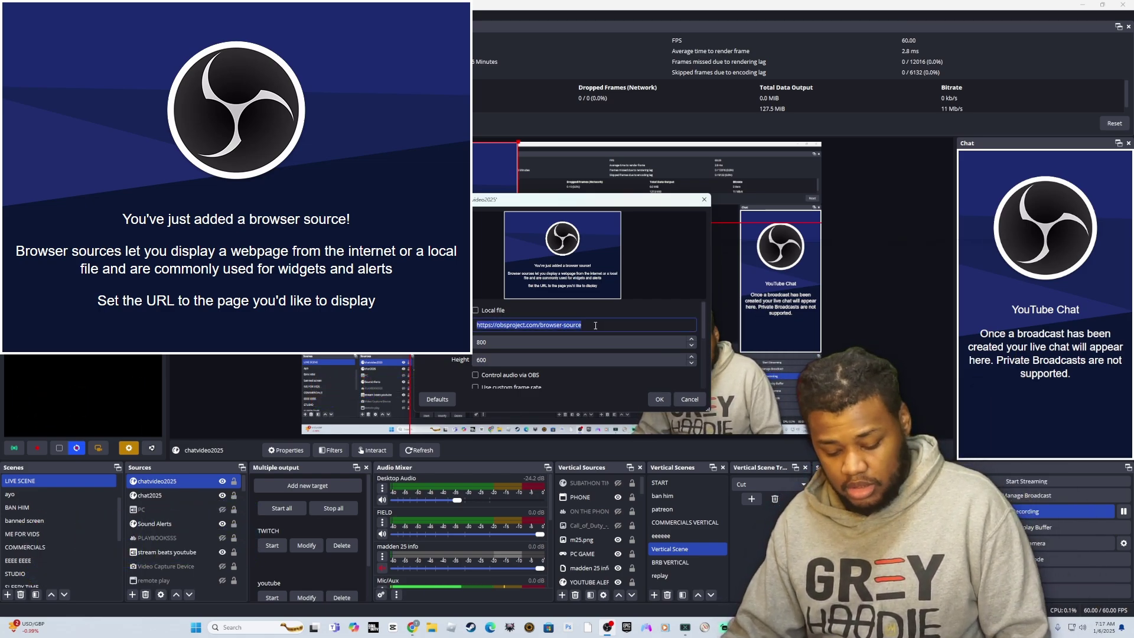
- Set the browser source's URL to the copied widget URL and move the chat overlay toward the middle of the canvas
key("ctrl+v")
left_click(659, 399)
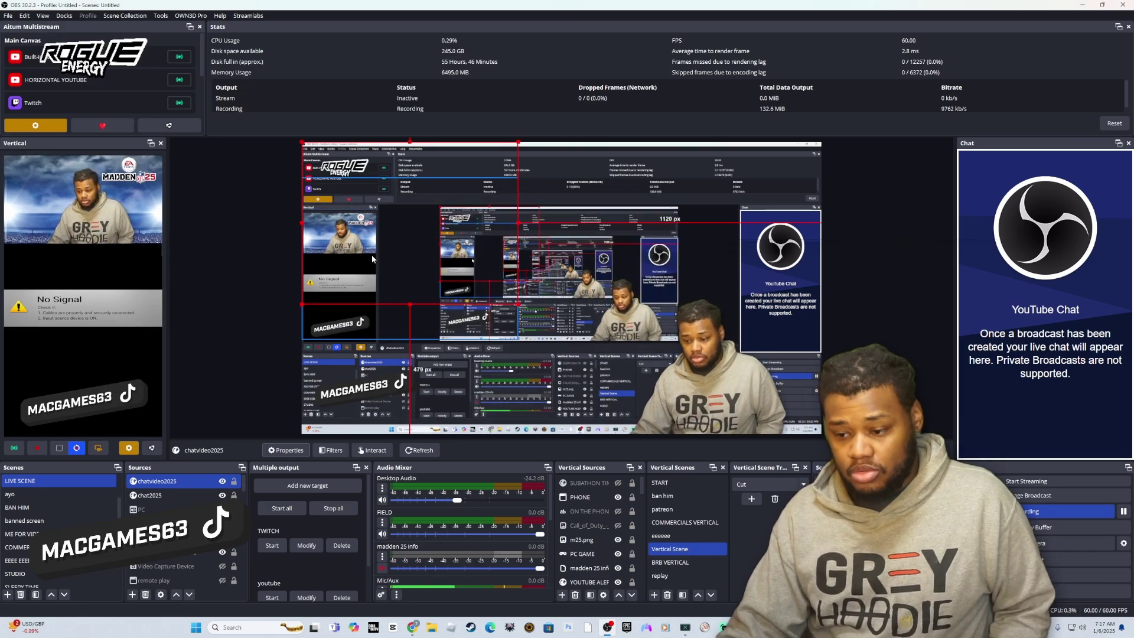
left_click_drag(370, 254, 674, 259)
- Move OBS off this screen, open the Twitch channel's chat in a new browser tab and send the message "hello"
left_click_drag(617, 9, 0, 124)
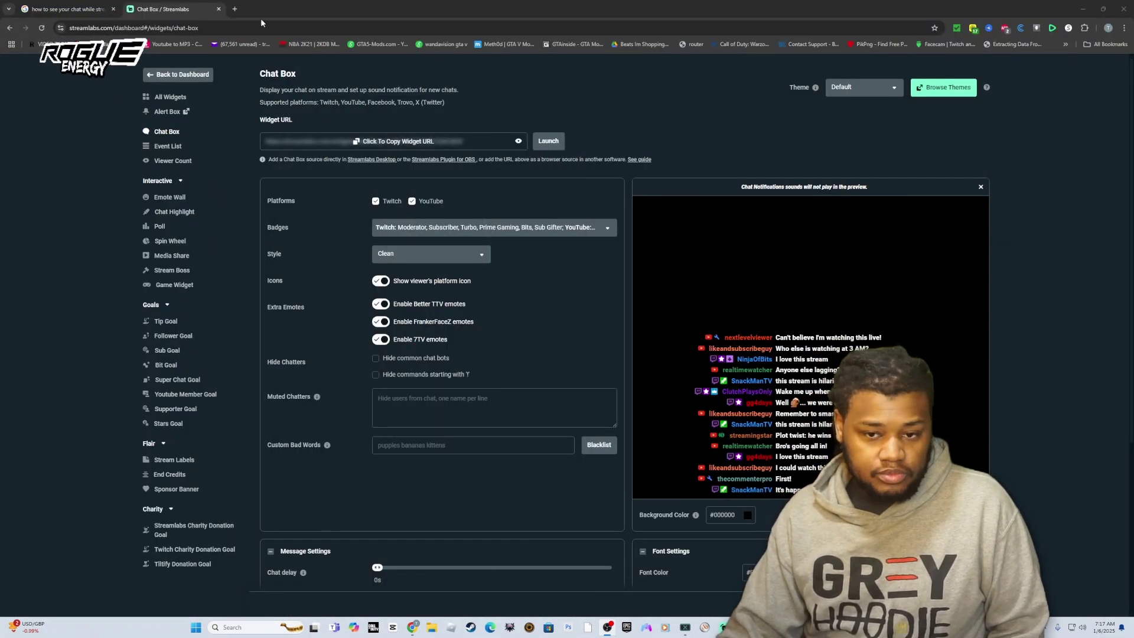
left_click(235, 9)
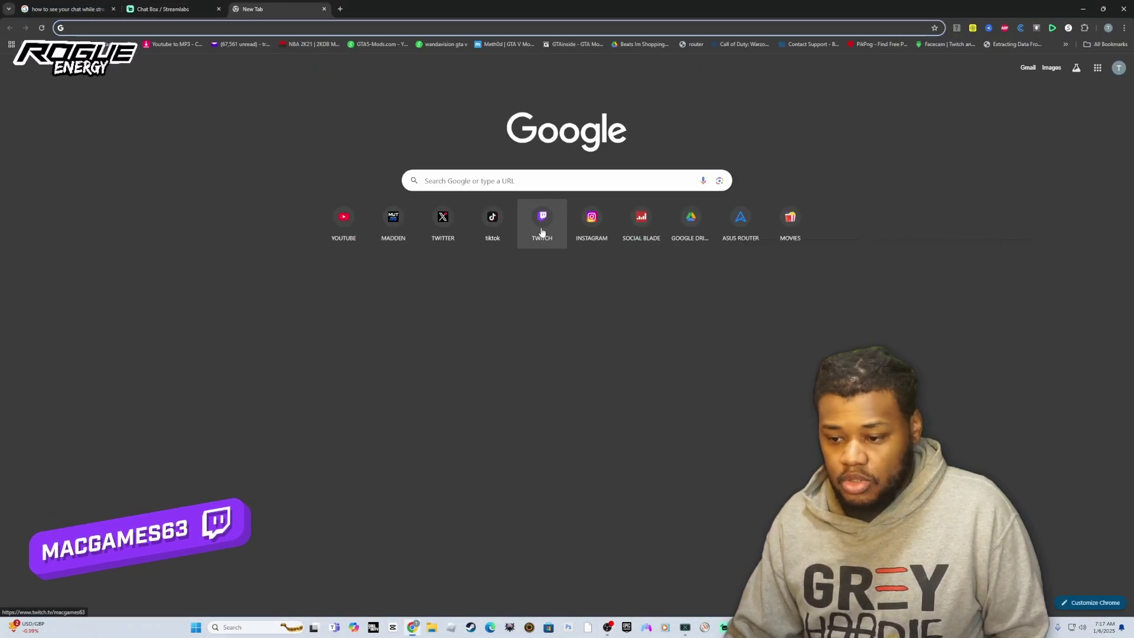
left_click(542, 232)
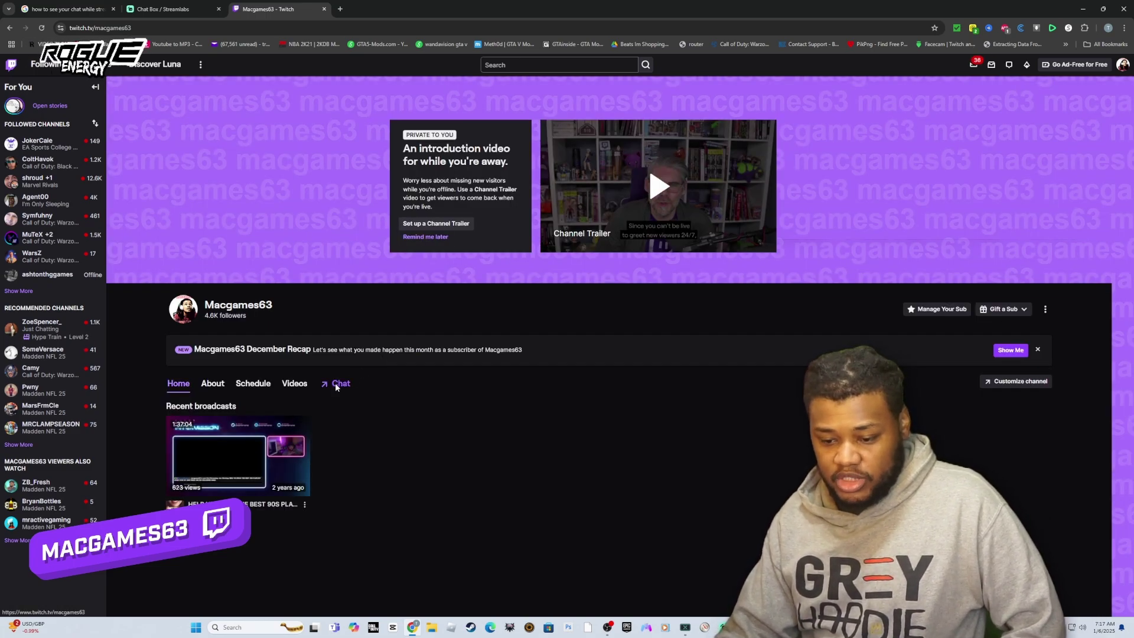
left_click(339, 384)
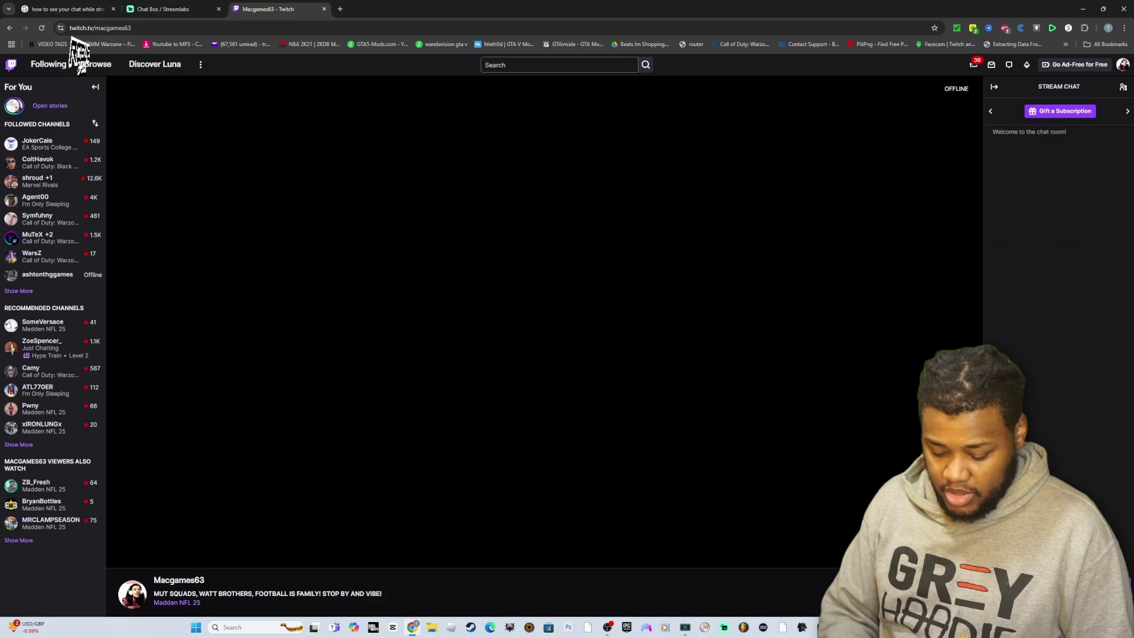
type("hello")
key("Return")
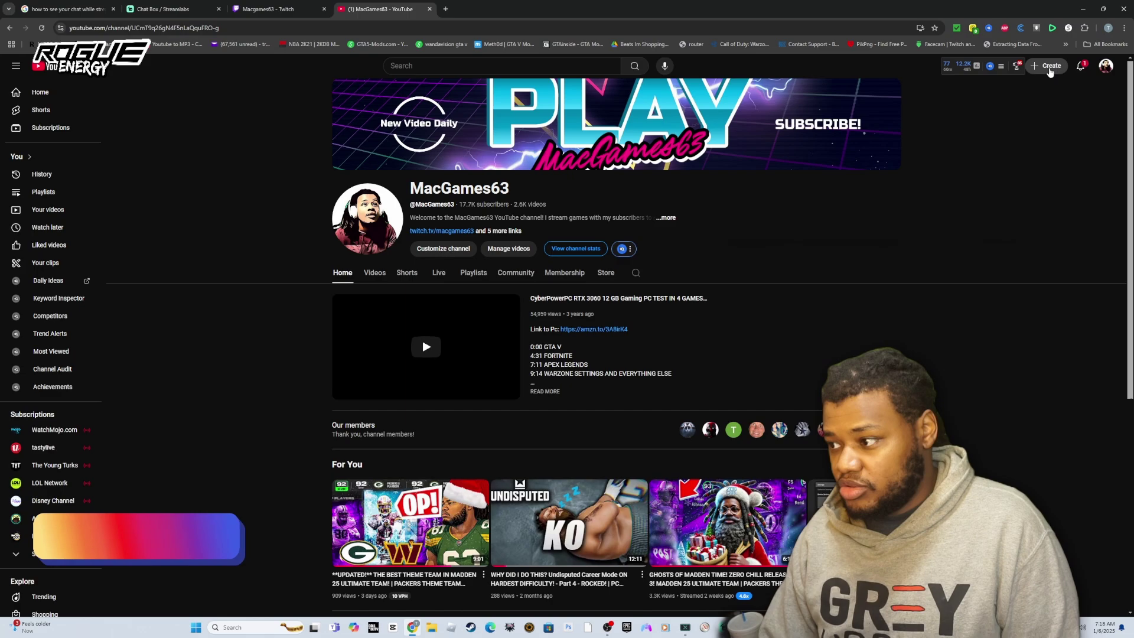
- Schedule a YouTube live stream reusing the settings of the January 2, 2025 "CAMPUS HEROES 2?!" stream with the default stream key
left_click(1047, 66)
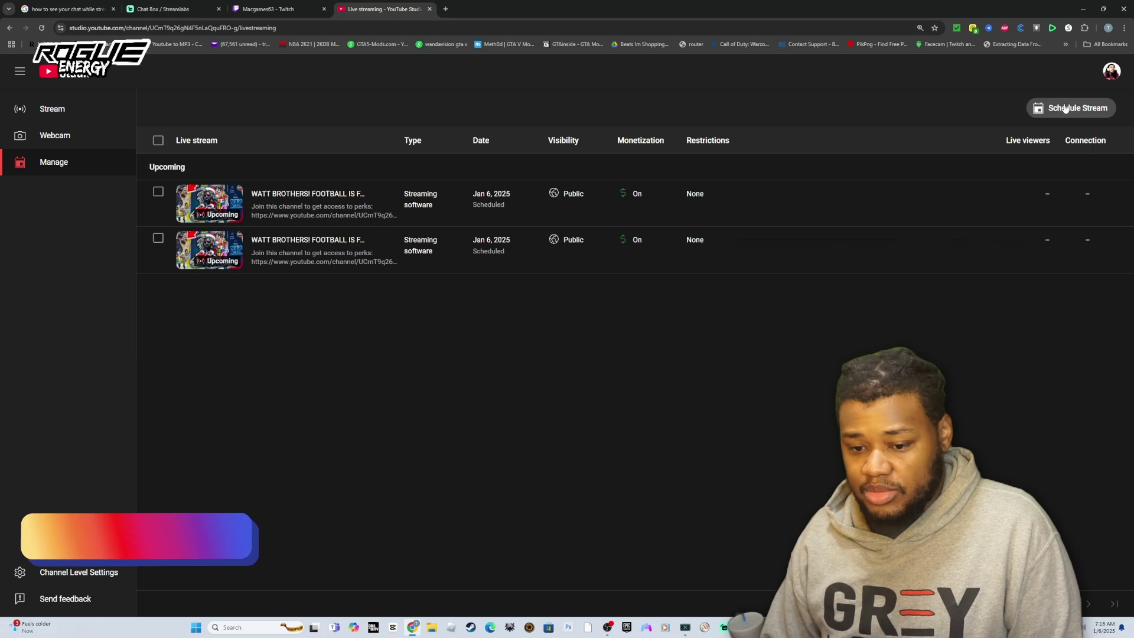
left_click(1065, 108)
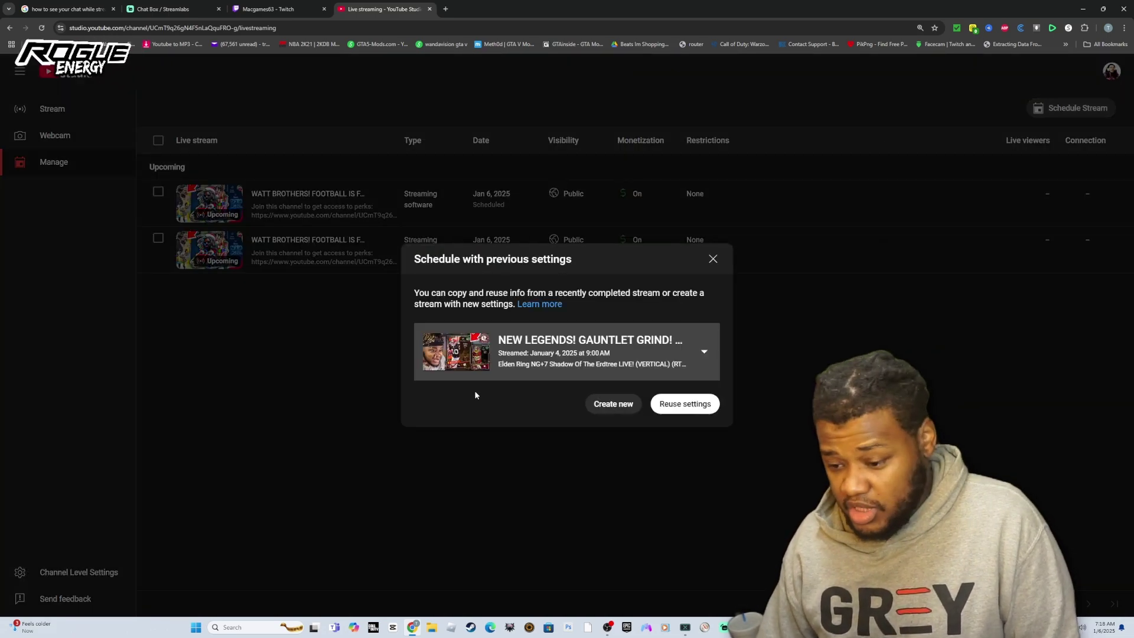
left_click(478, 369)
scroll(573, 470, "down", 3)
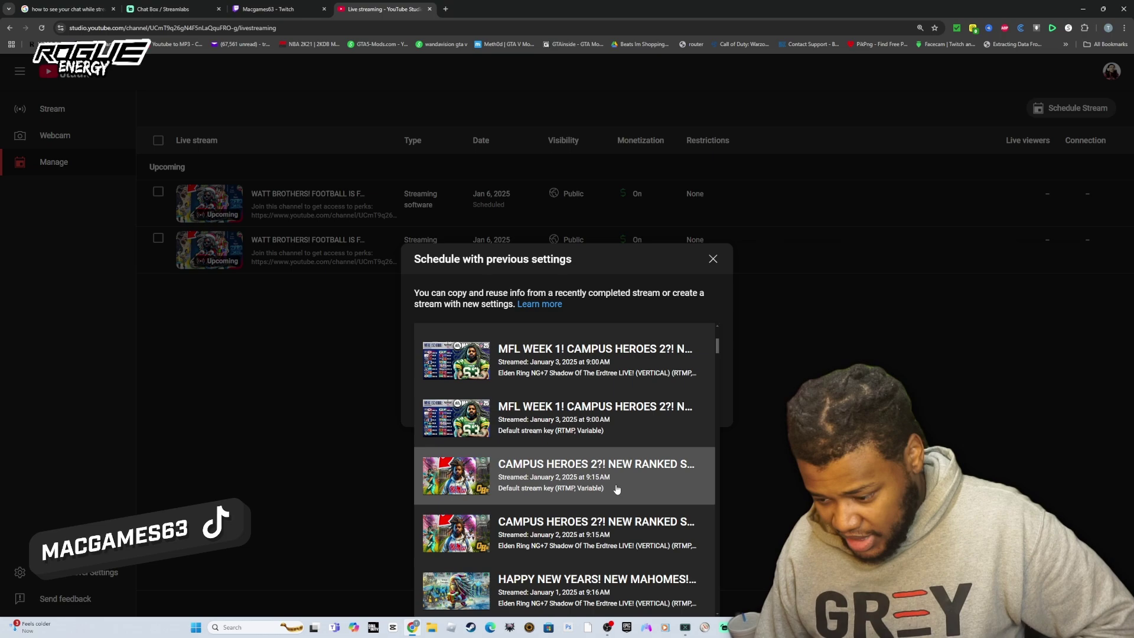
left_click(616, 489)
left_click(681, 407)
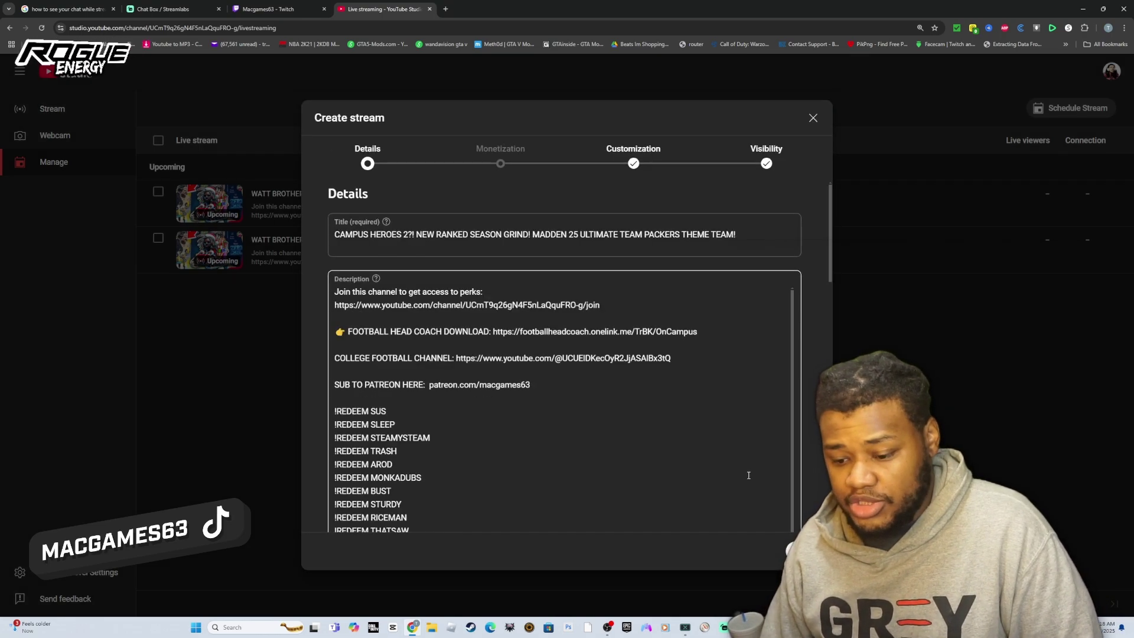
- Go through the new stream's details, monetization and customization pages, and create it as an Unlisted stream for Jan 6, 2025, 7:20 AM
scroll(564, 354, "down", 9)
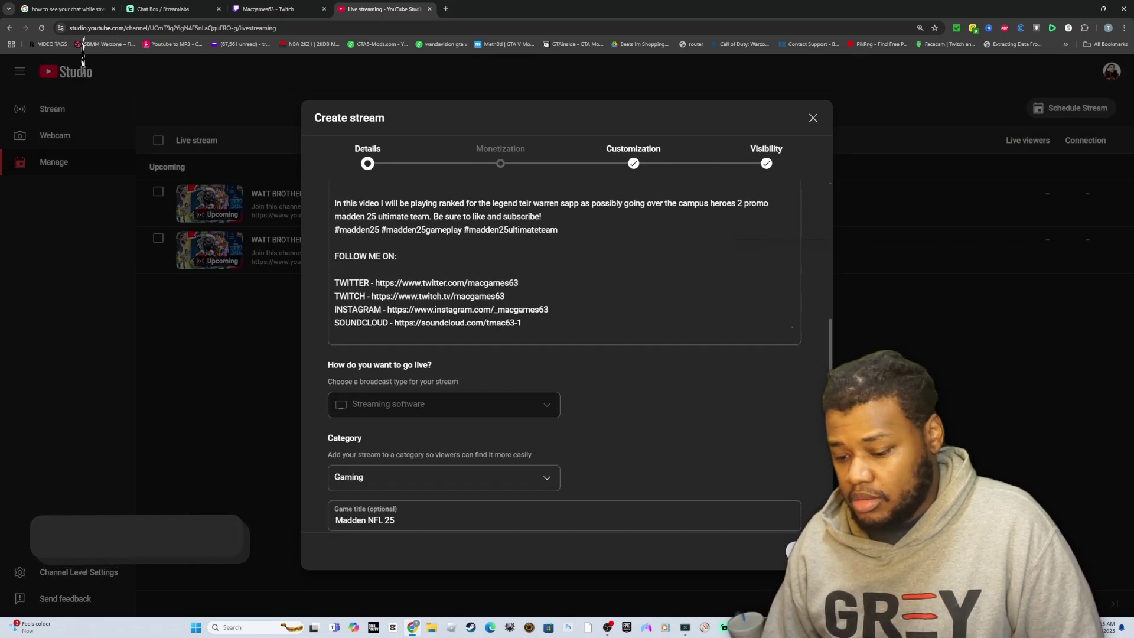
left_click(804, 550)
left_click(801, 551)
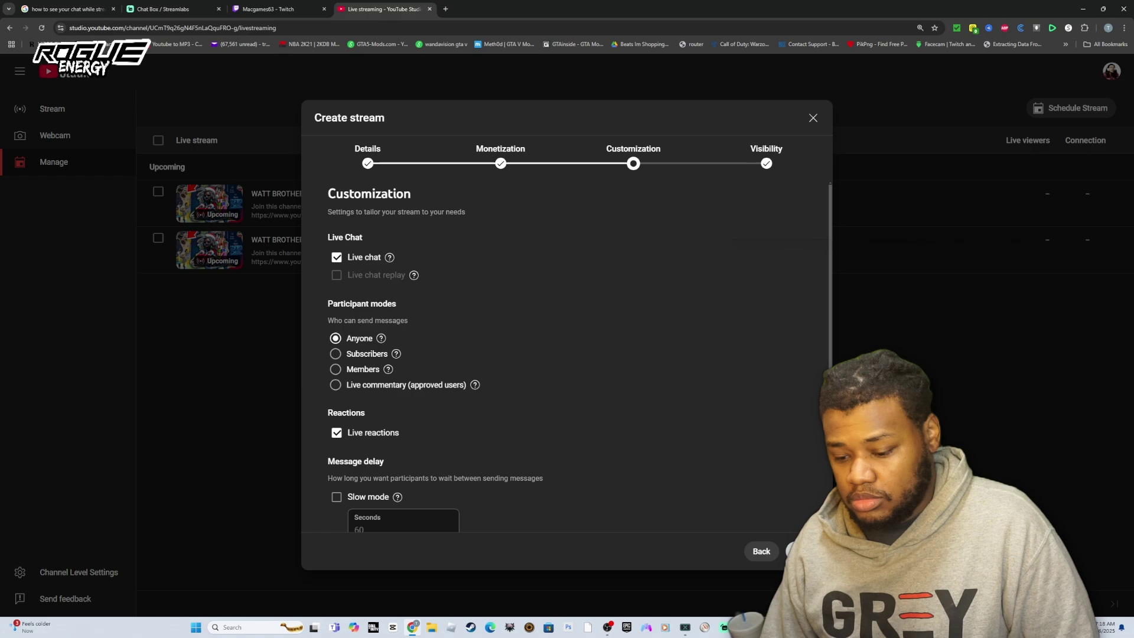
left_click(800, 551)
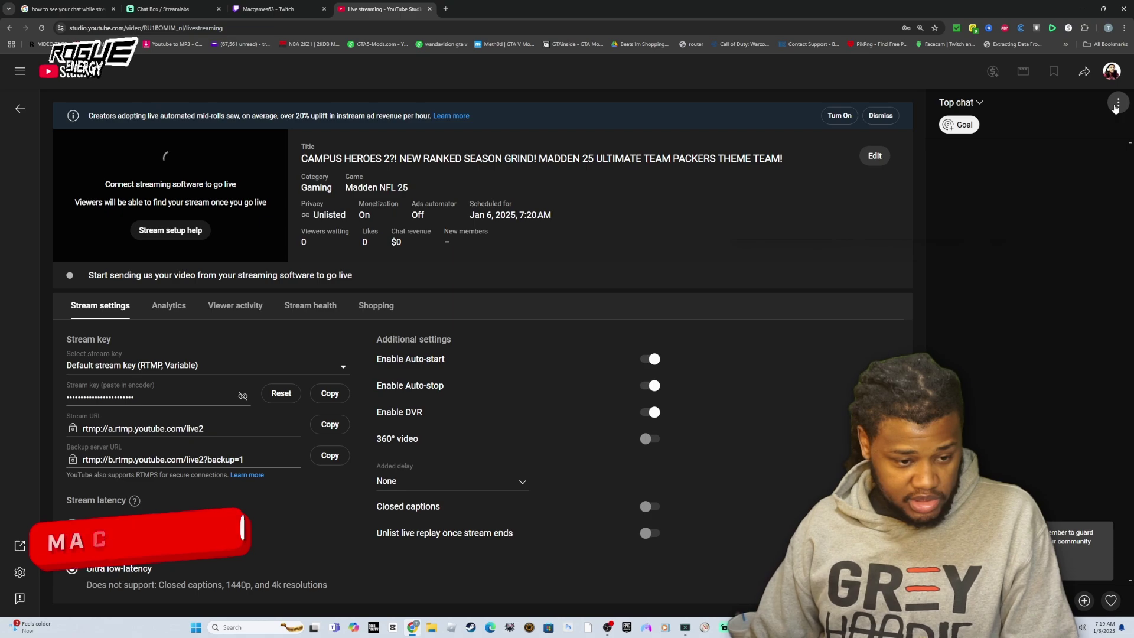
- Pop out the live chat of the scheduled YouTube stream into its own window
left_click(1117, 107)
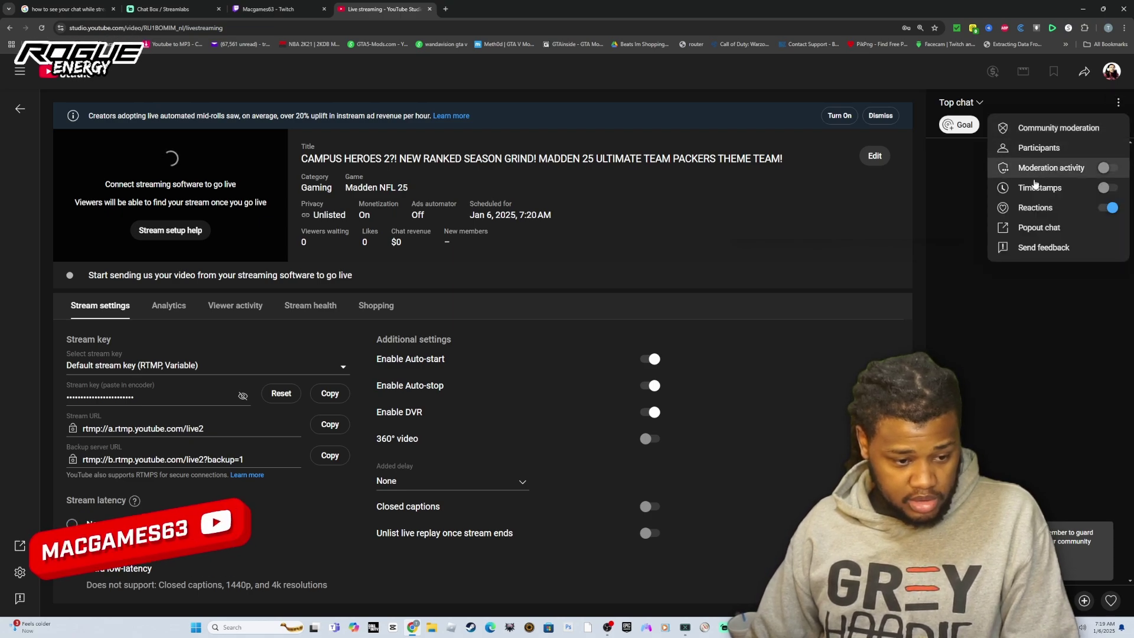
left_click(1038, 229)
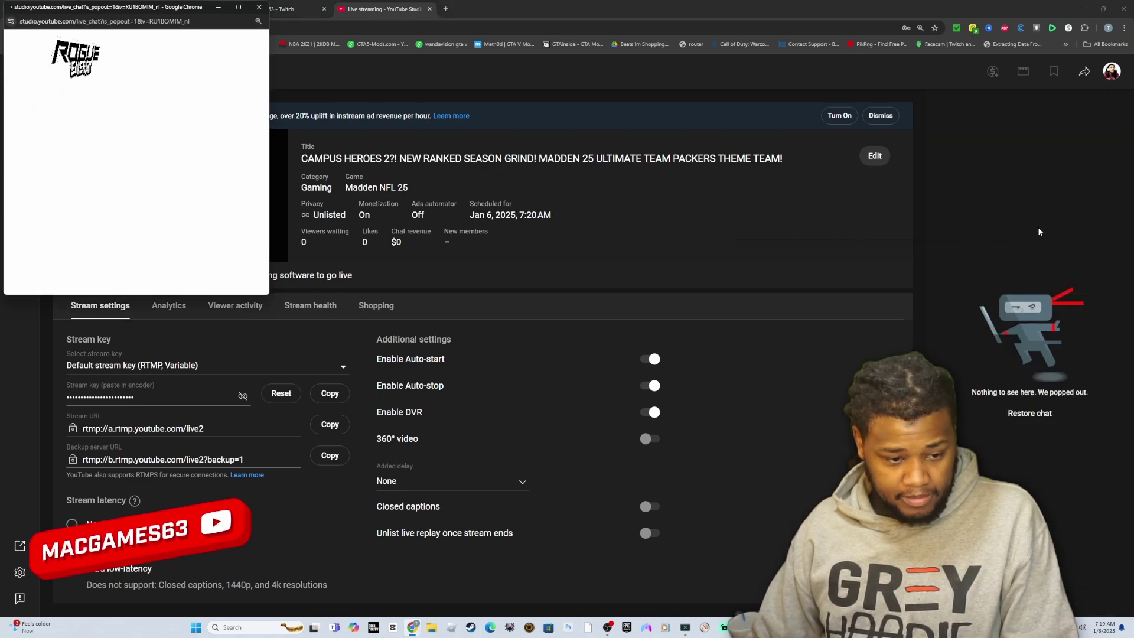
- Switch the popped-out YouTube chat from Top chat to Live chat and move its window off this screen
left_click_drag(110, 10, 360, 135)
left_click(296, 172)
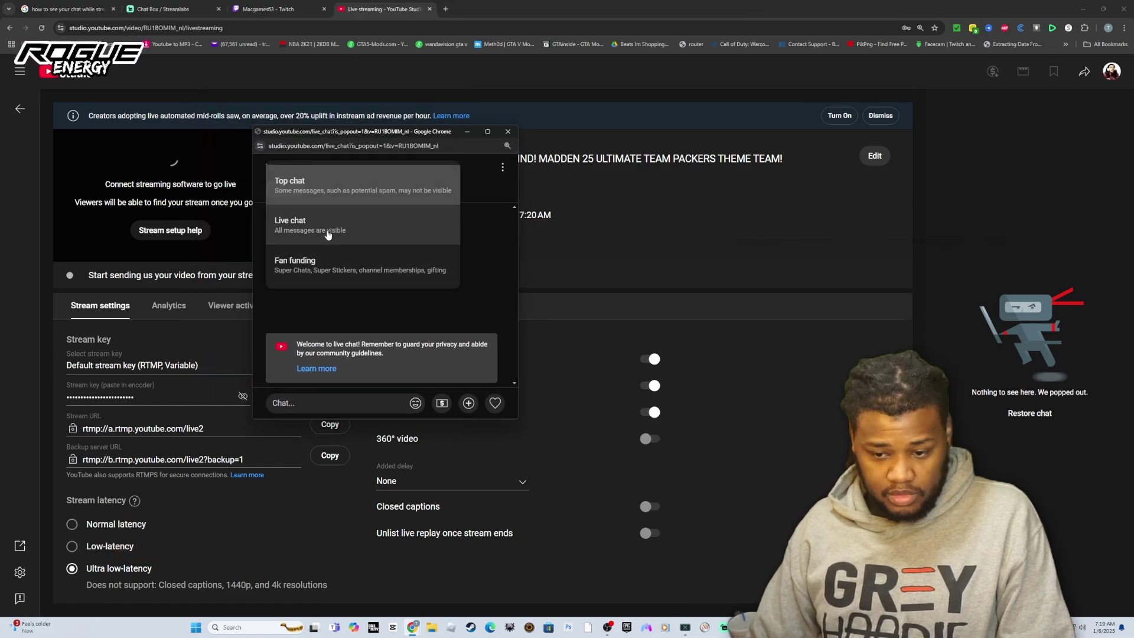
left_click(326, 231)
left_click_drag(371, 136, 1133, 308)
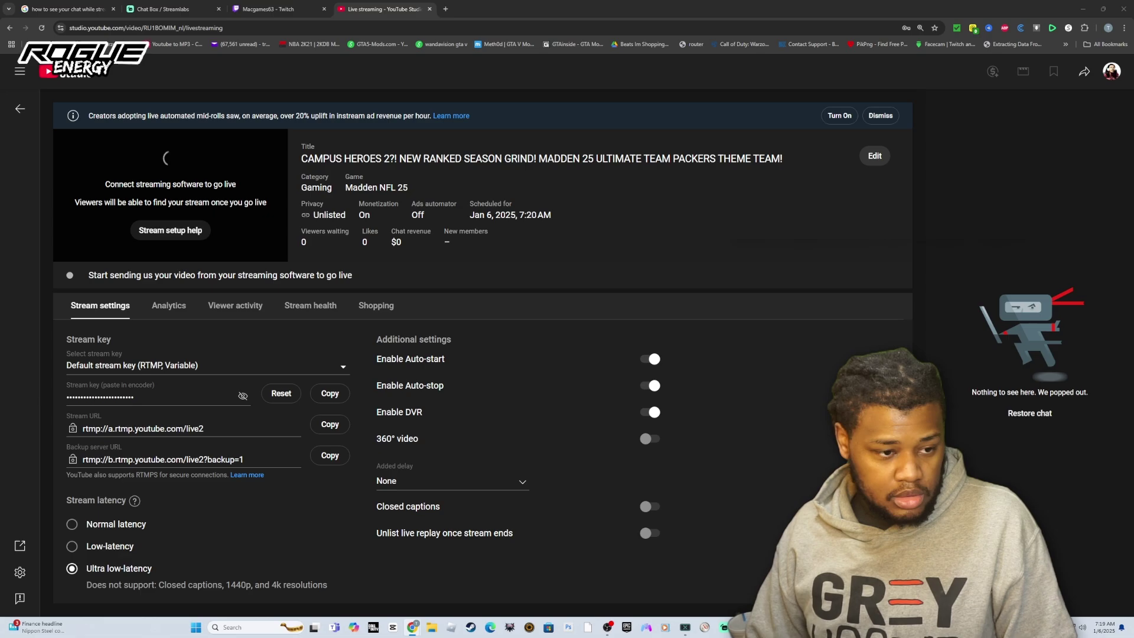
- Bring OBS back maximized on this screen, select the existing CAMPUS HEROES 2?! broadcast scheduled for January 6, 2025 7:20 AM and start streaming
left_click_drag(0, 75, 661, 75)
double_click(661, 76)
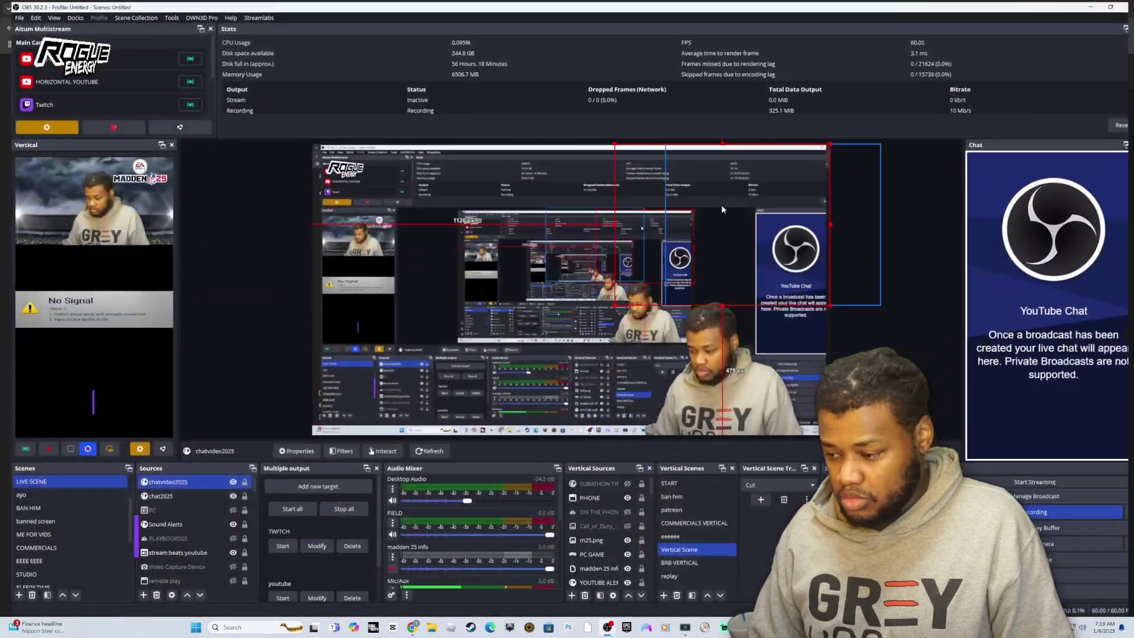
left_click(1033, 495)
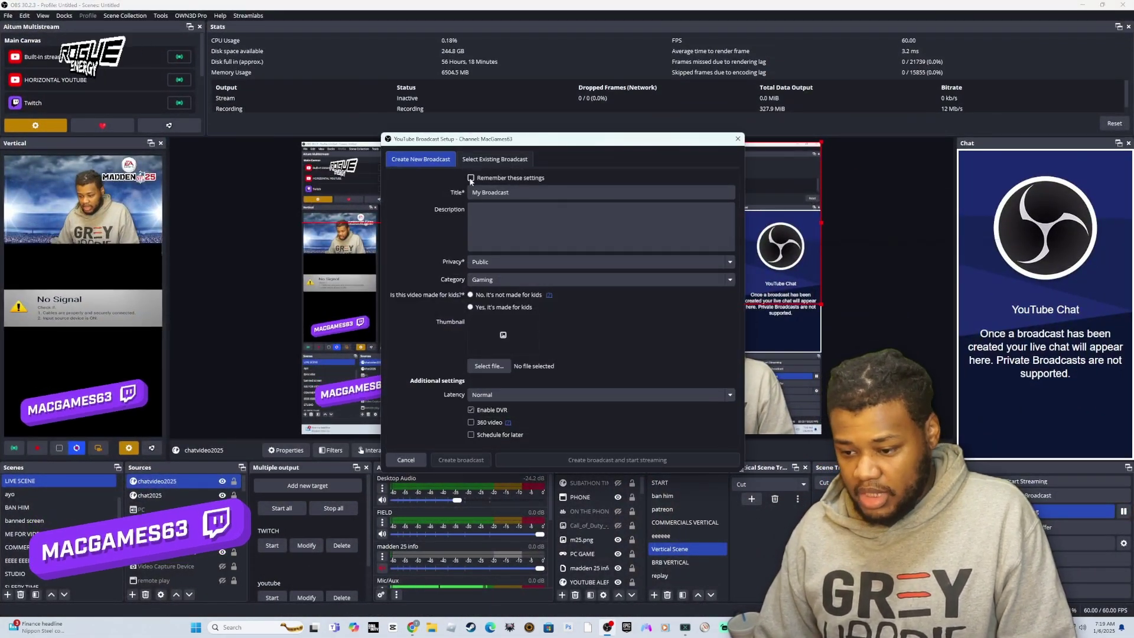
left_click(476, 160)
left_click(476, 211)
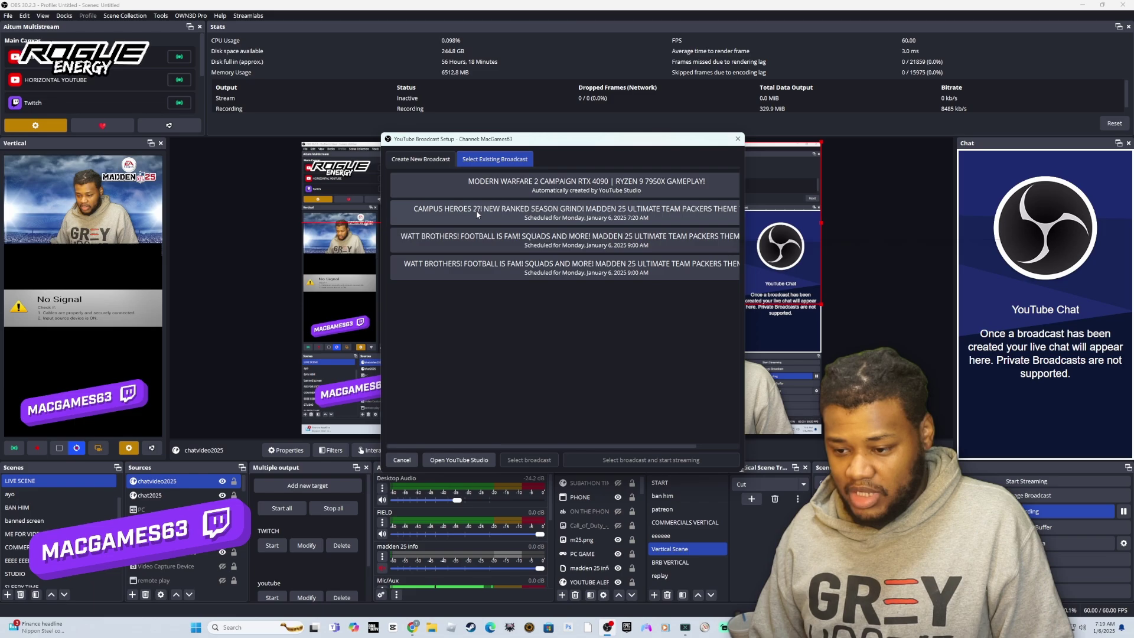
left_click(646, 461)
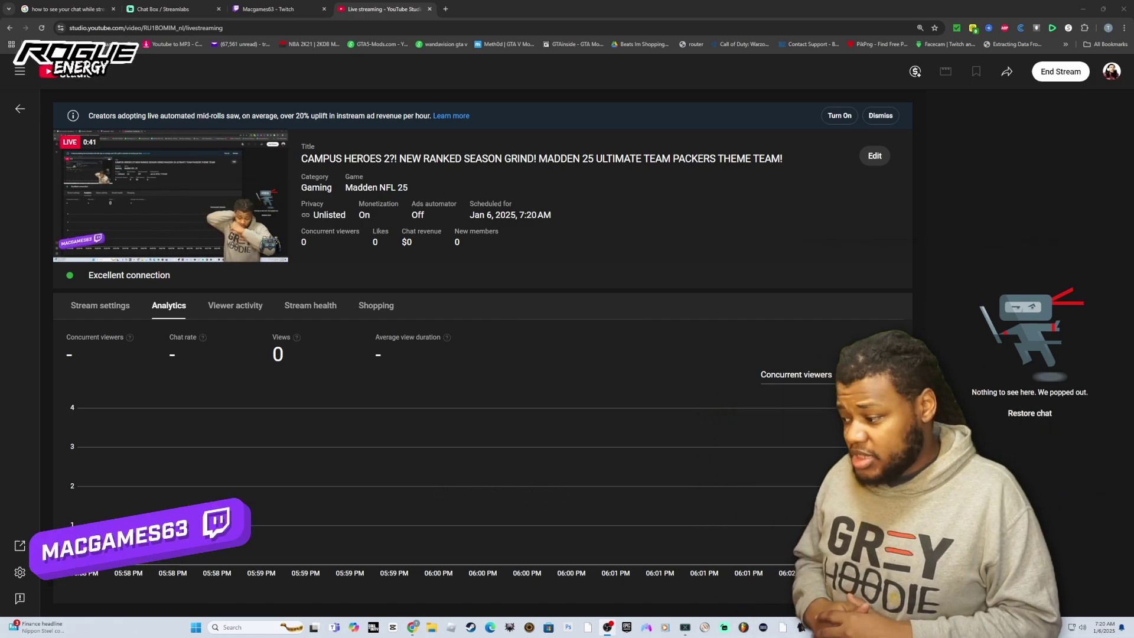
- Send "mello" in the Twitch channel's chat, then bring the YouTube live chat window over the page and send "mello" there
left_click(272, 9)
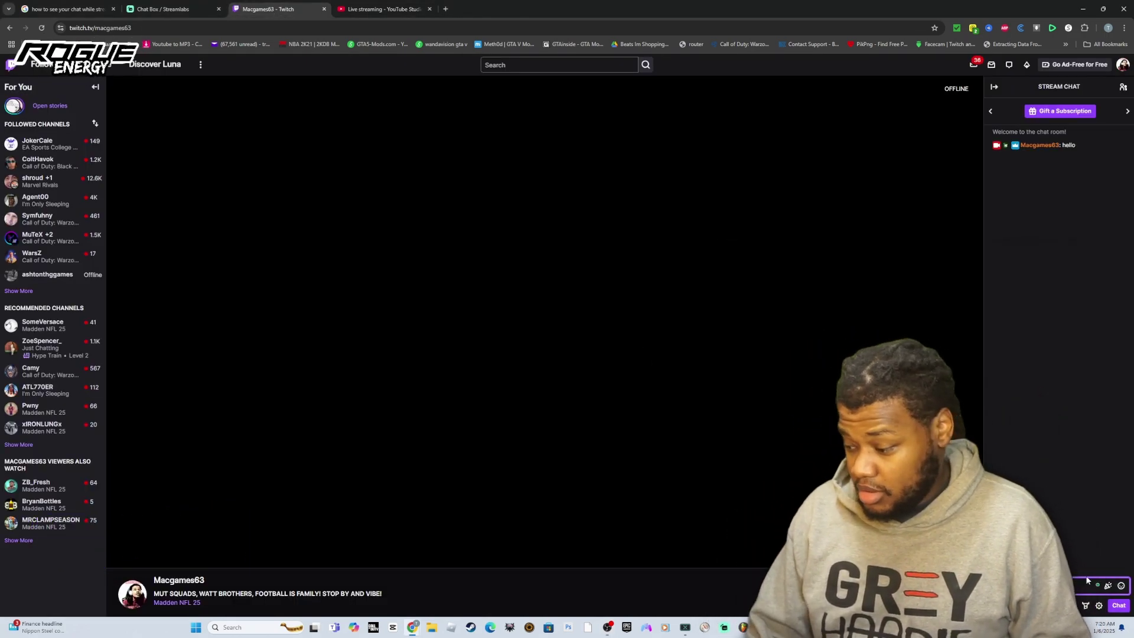
left_click(1116, 606)
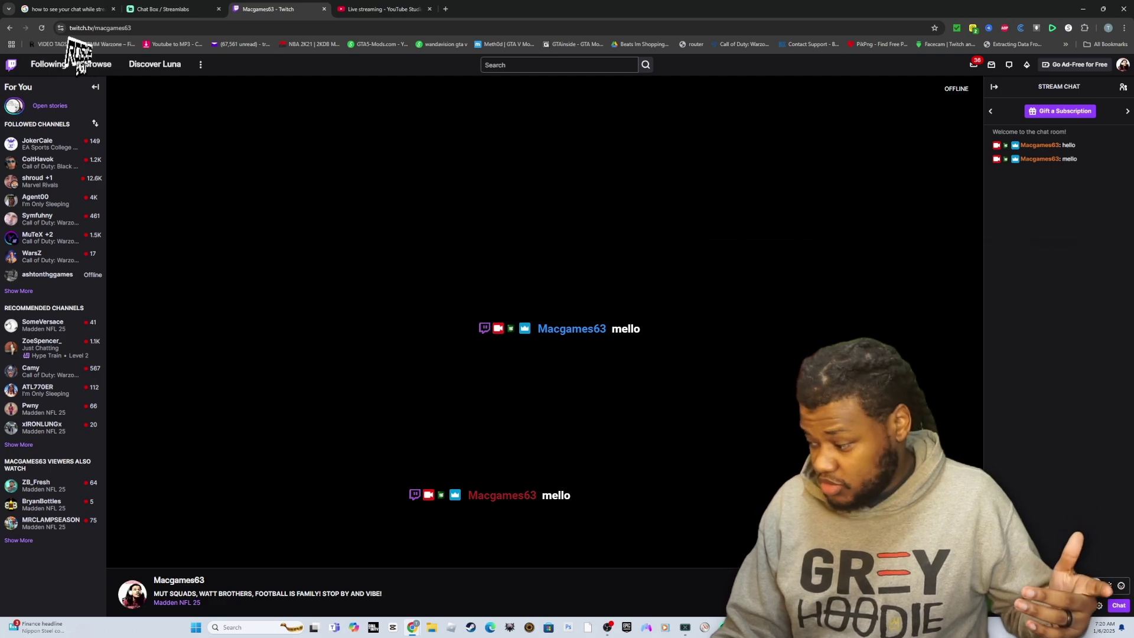
left_click_drag(880, 480, 564, 154)
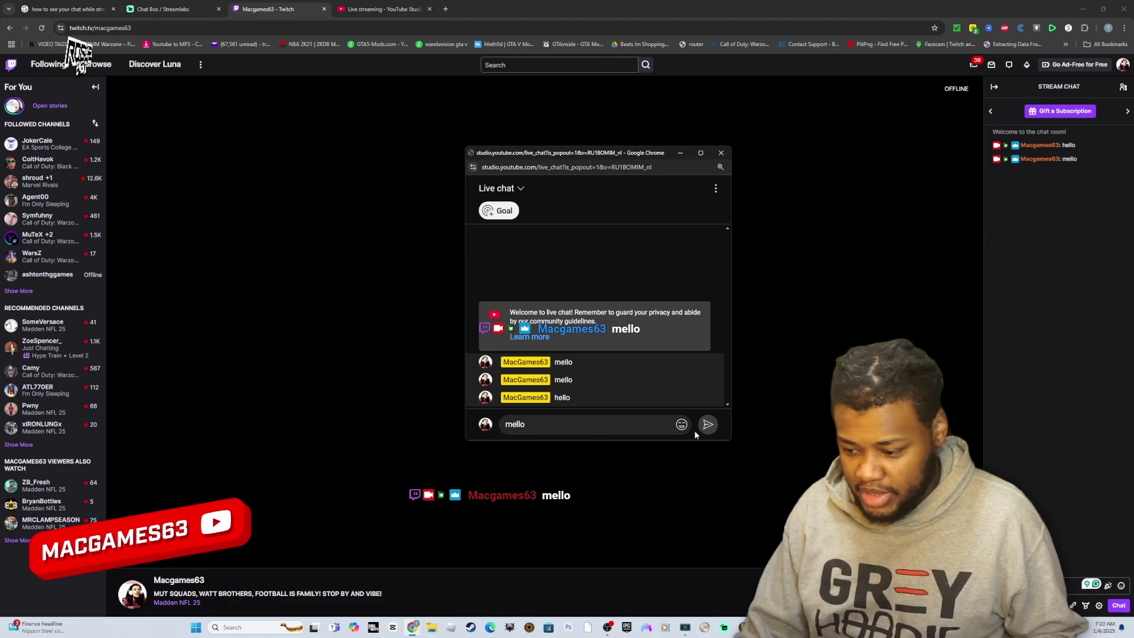
left_click(704, 427)
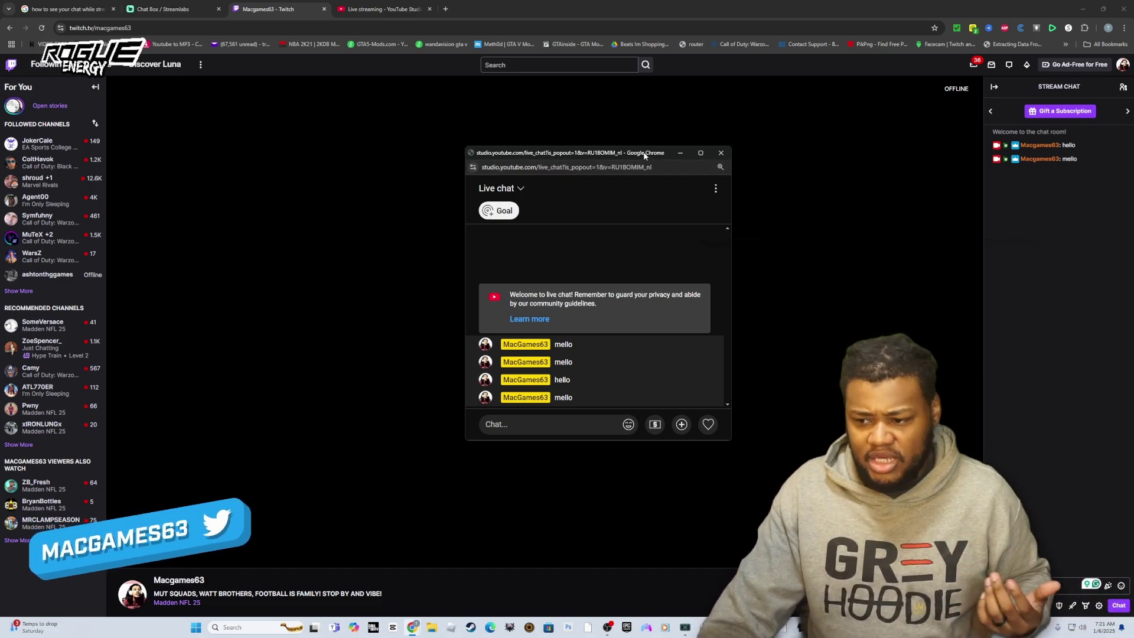
- Switch to OBS on this screen, place the YouTube live chat window beside its Chat dock and narrow it to uncover the preview
left_click_drag(645, 157, 1133, 322)
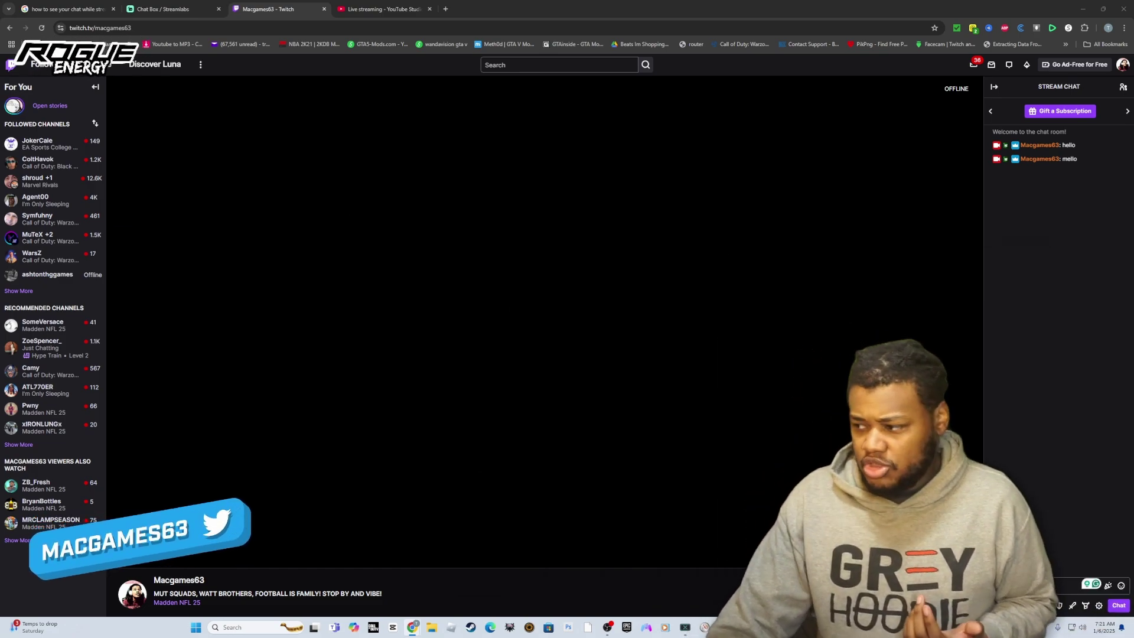
left_click_drag(0, 83, 617, 1)
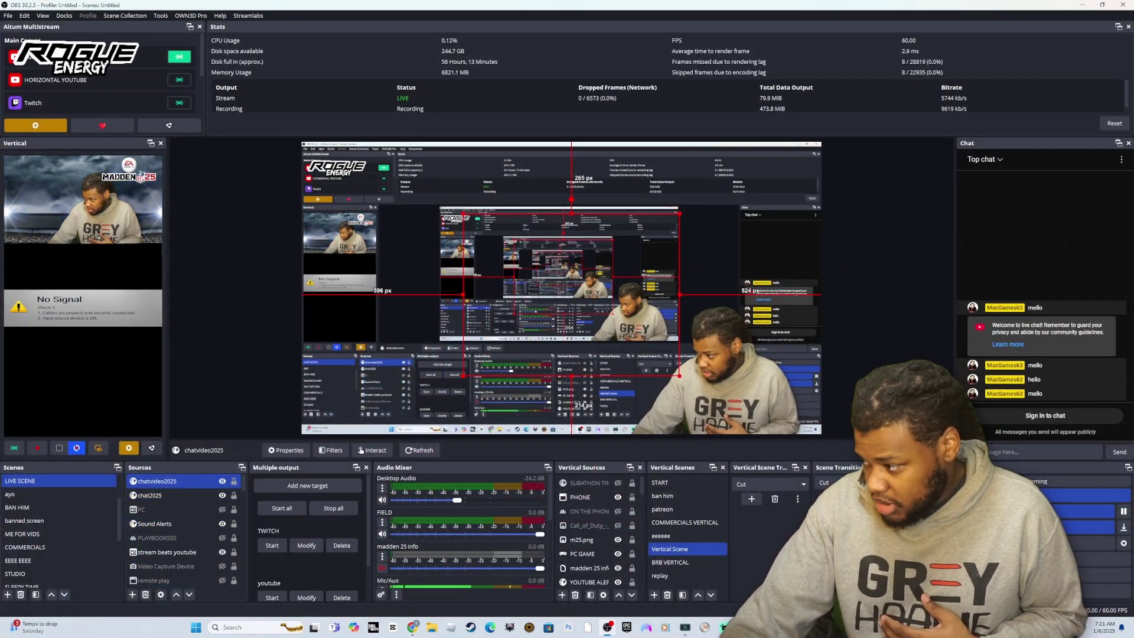
left_click_drag(895, 637, 786, 140)
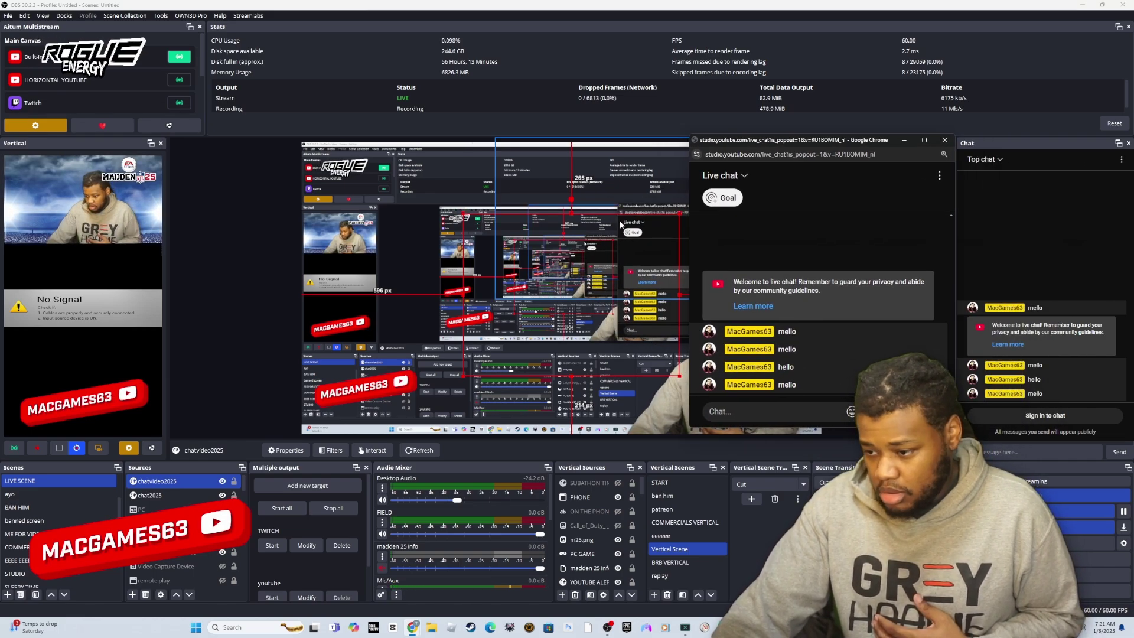
left_click_drag(691, 252, 824, 252)
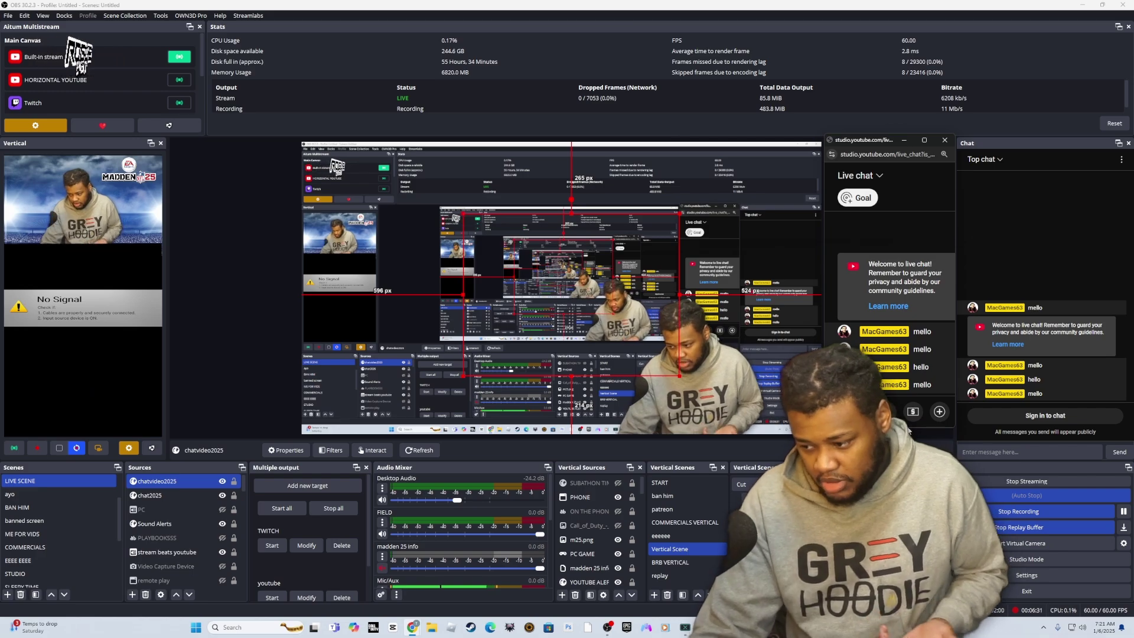